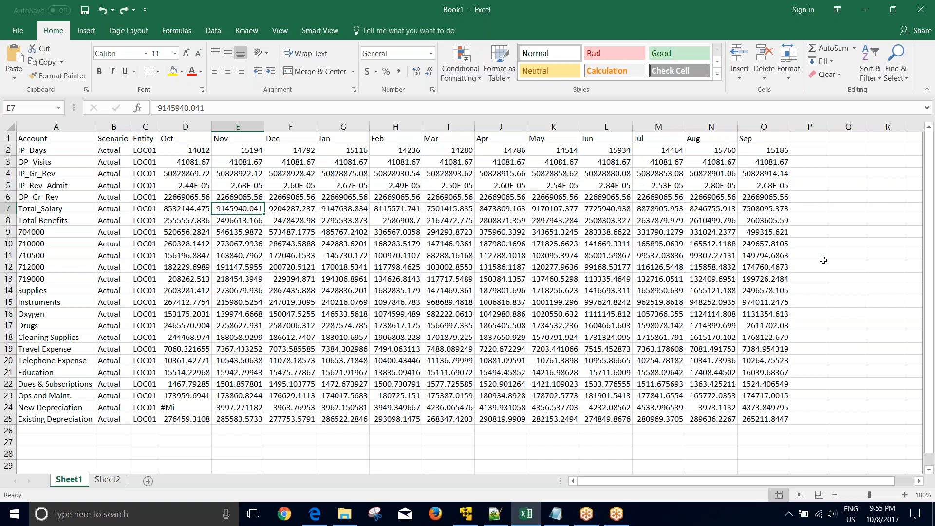
Review the header row and the monthly data columns from Oct through Sep in Sheet1.
left_click(816, 242)
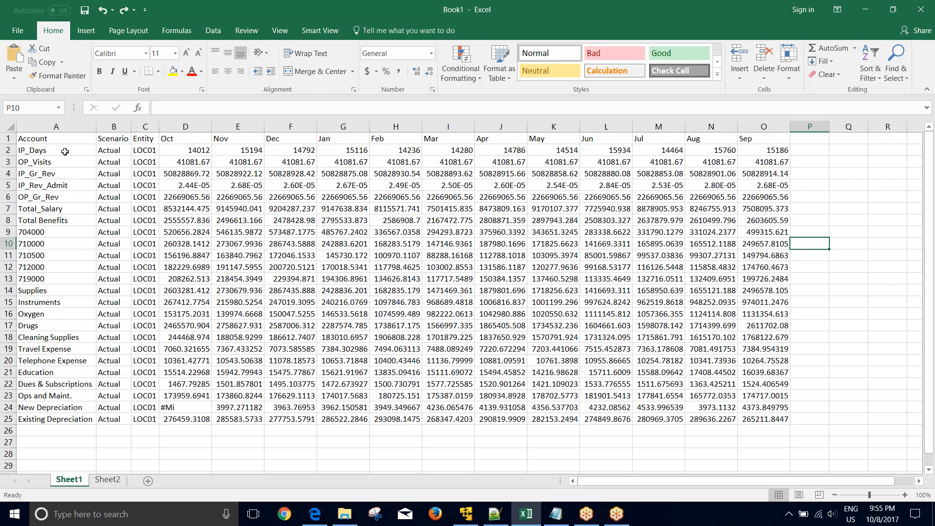
left_click_drag(63, 140, 753, 136)
left_click(346, 240)
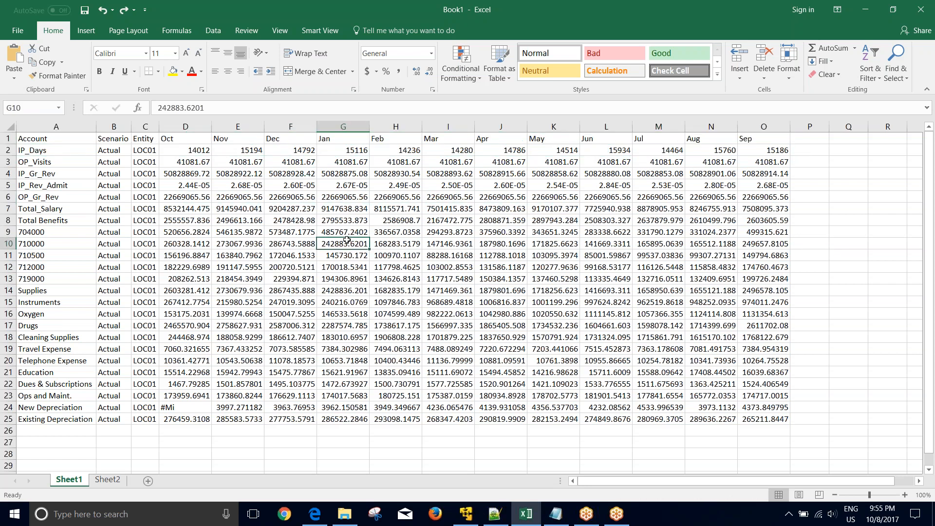
left_click_drag(186, 140, 754, 422)
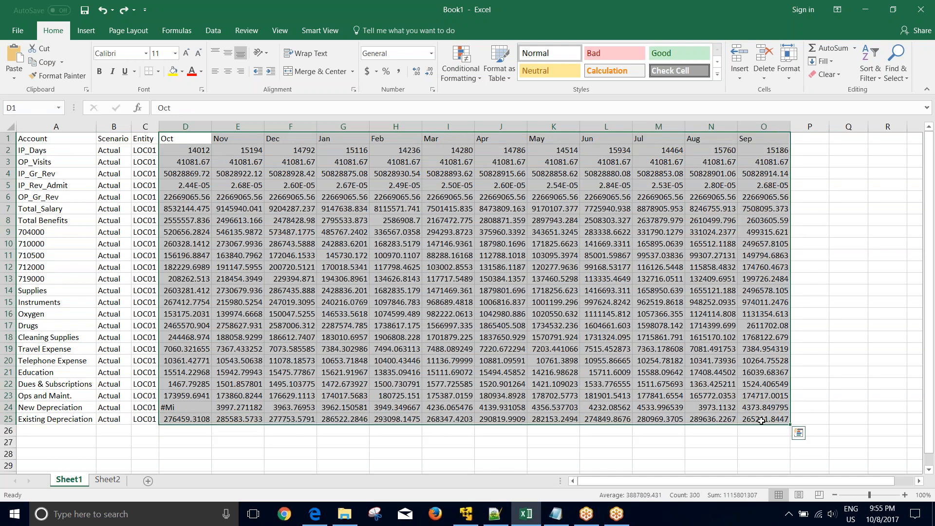
left_click(549, 454)
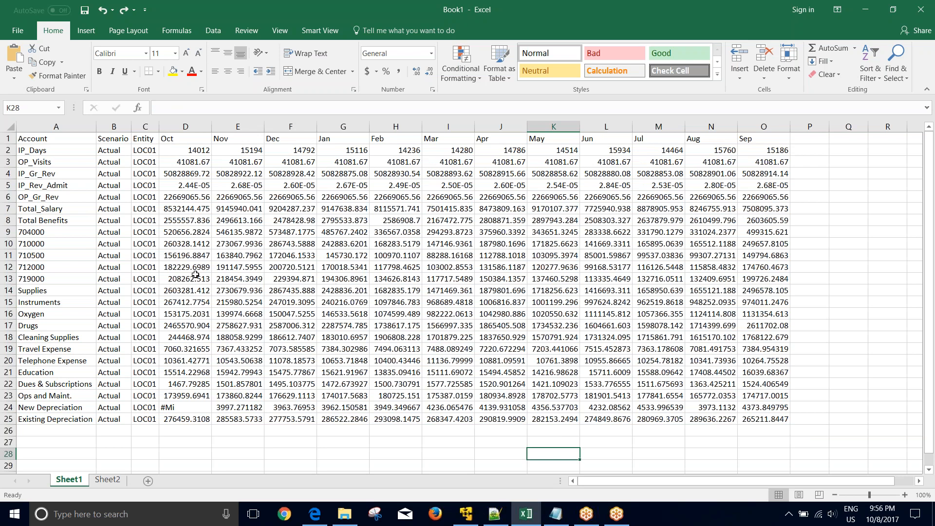
Insert a blank row above the header row in Sheet1.
left_click(8, 138)
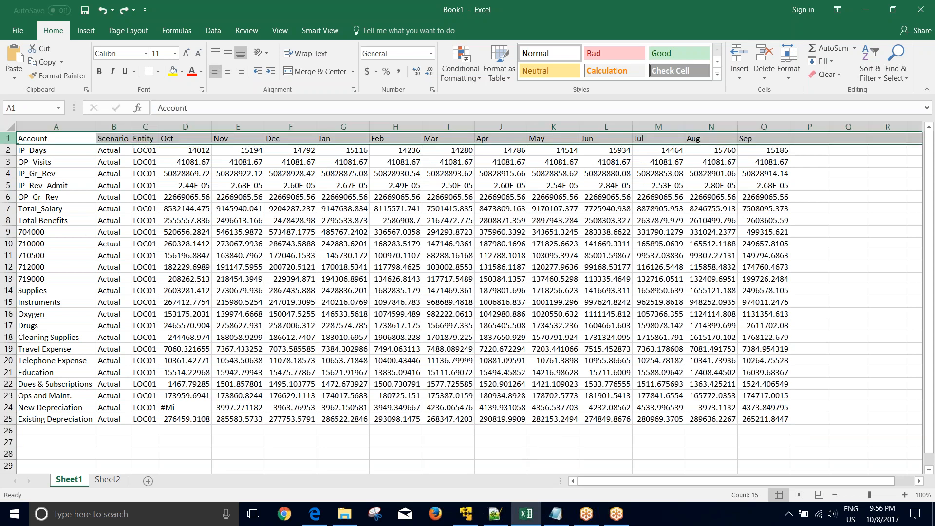
right_click(8, 139)
left_click(30, 226)
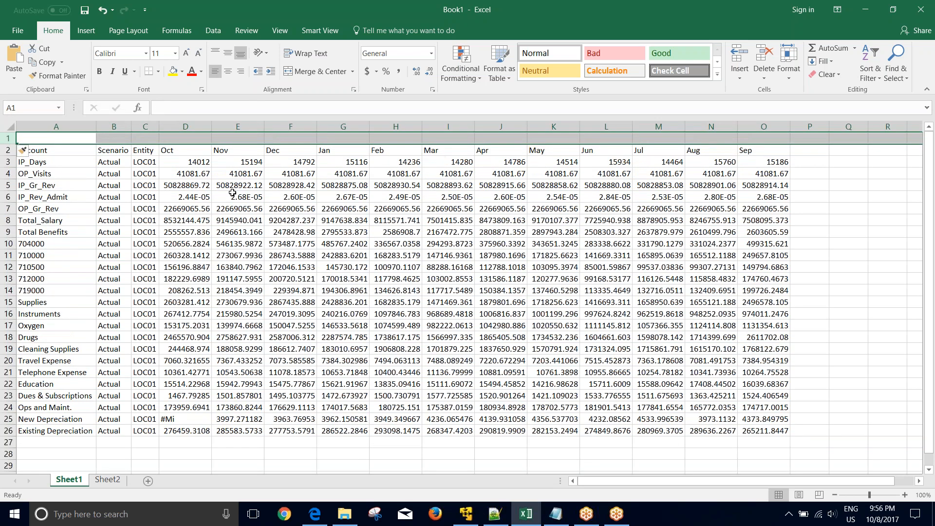
left_click(234, 194)
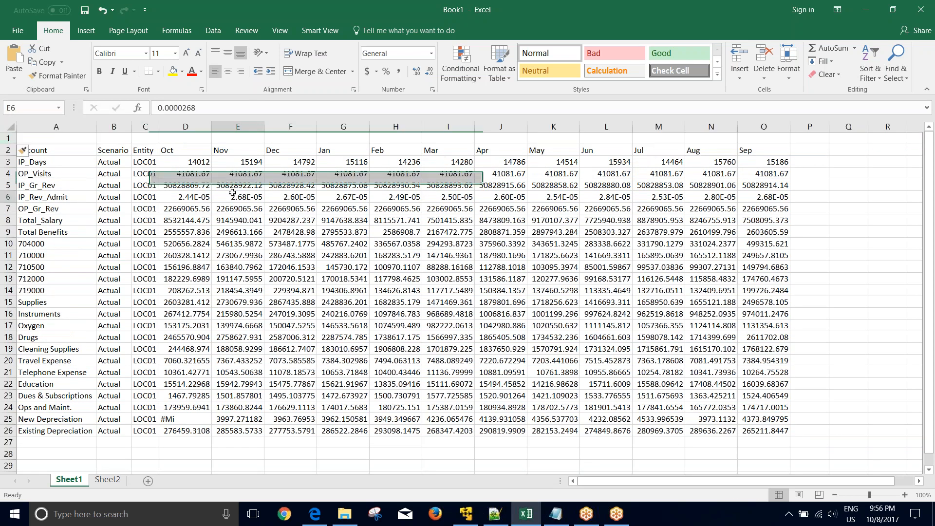
Number the data columns in A1:O1 with a fill series from 1 to 15.
left_click(61, 140)
type("1")
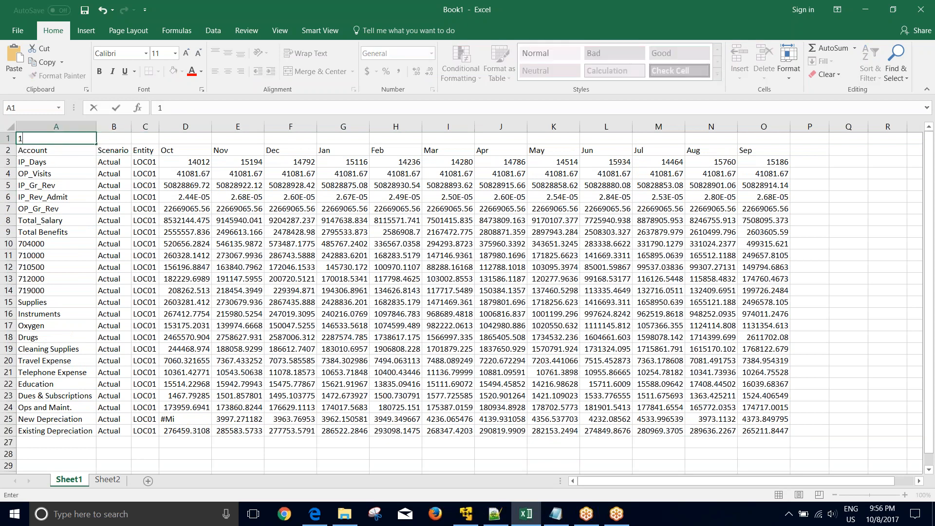
key("ctrl+Return")
left_click_drag(97, 143, 780, 138)
left_click(796, 152)
left_click(803, 182)
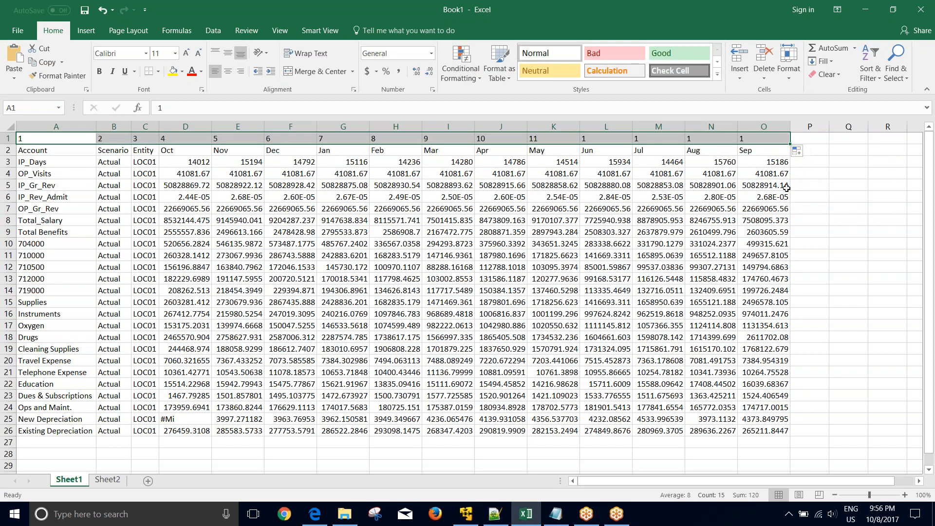
left_click(807, 208)
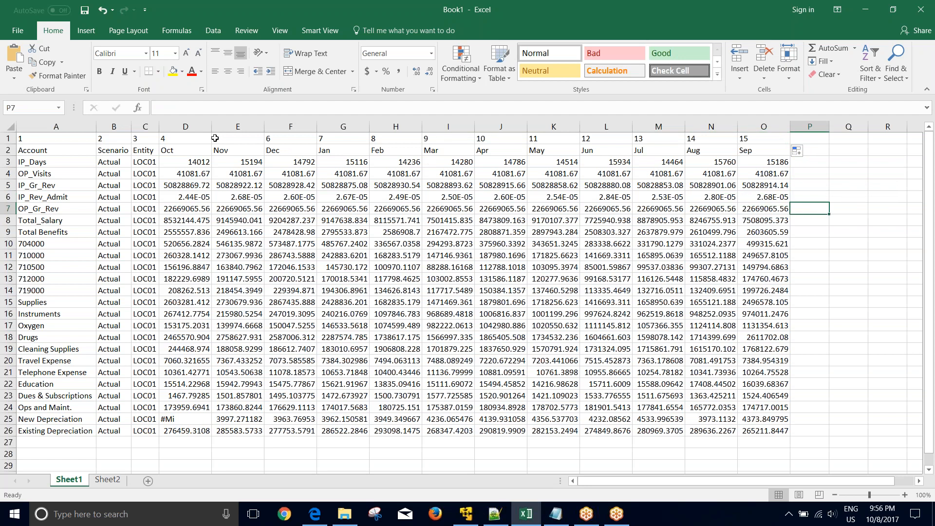
Examine how the column numbers in row 1 correspond to the account, scenario, entity and month columns.
key("ctrl+Home")
left_click_drag(167, 143, 760, 133)
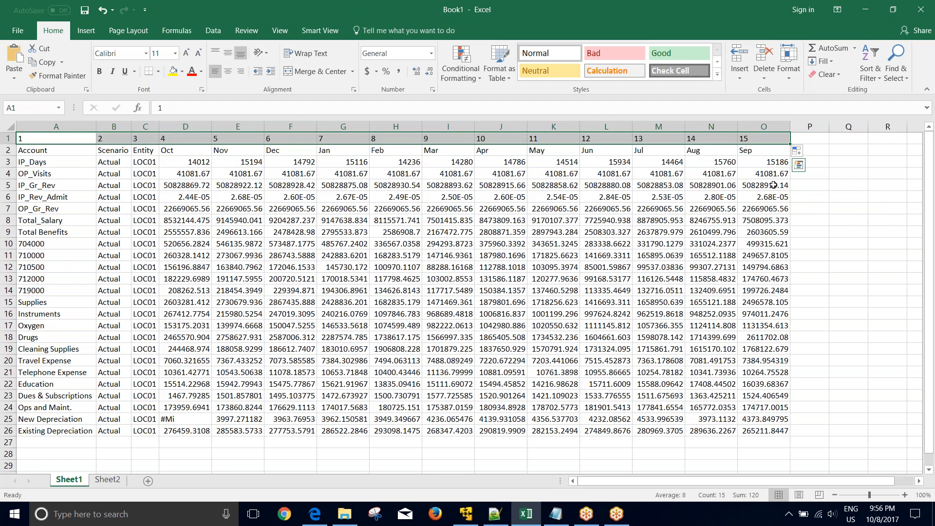
left_click(773, 186)
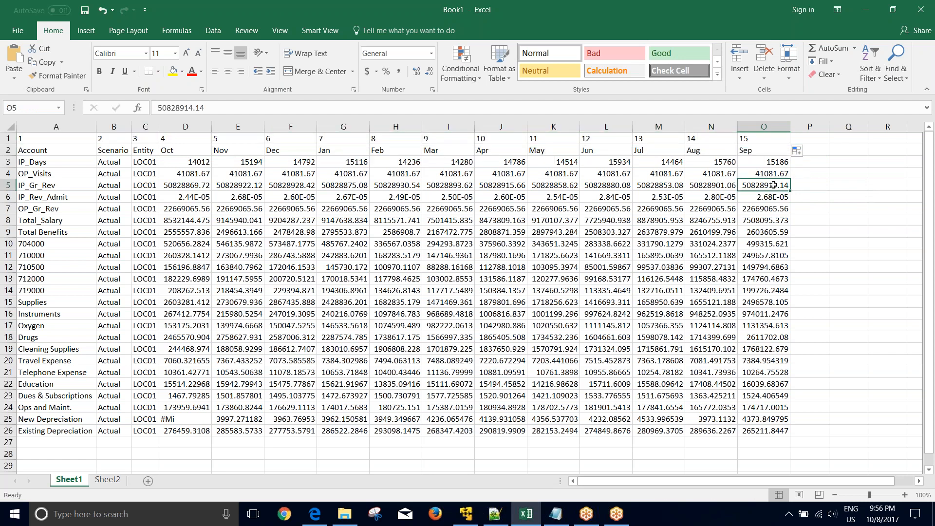
left_click(112, 127)
left_click(144, 126)
left_click(185, 125)
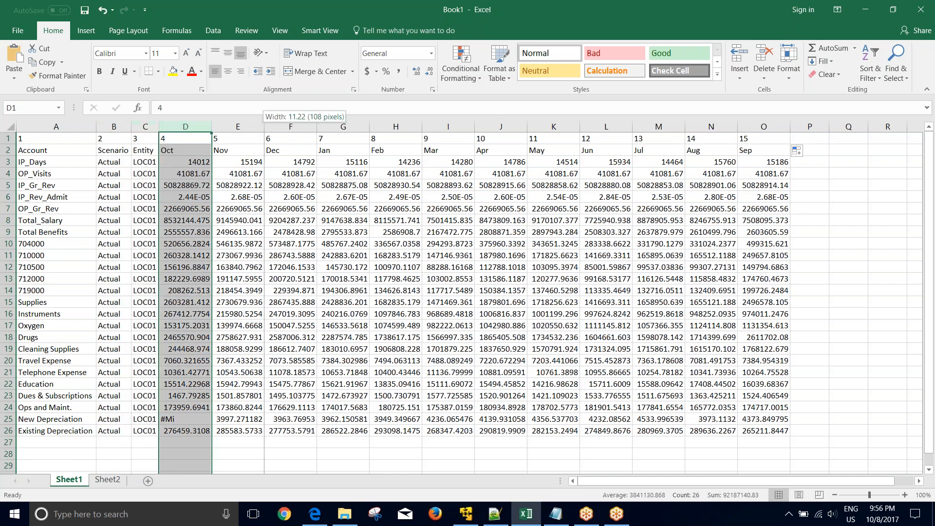
left_click(258, 152)
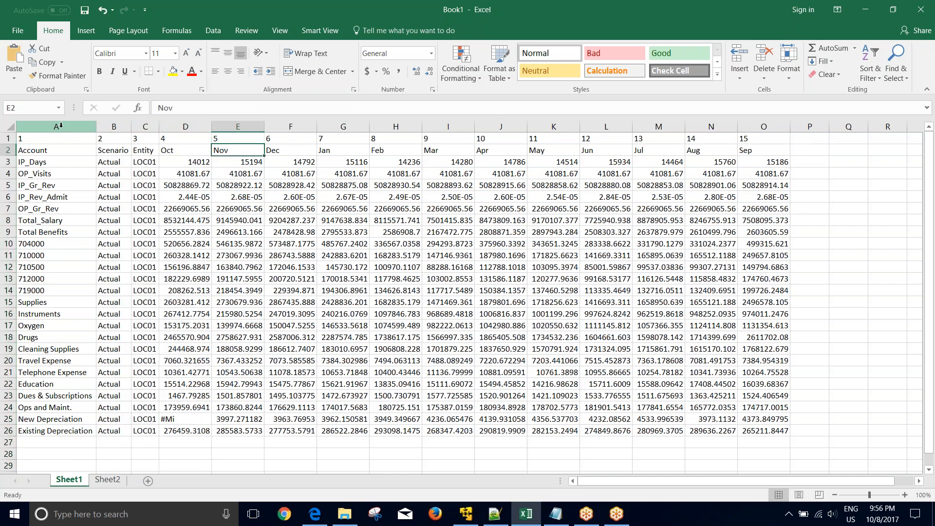
left_click(50, 151)
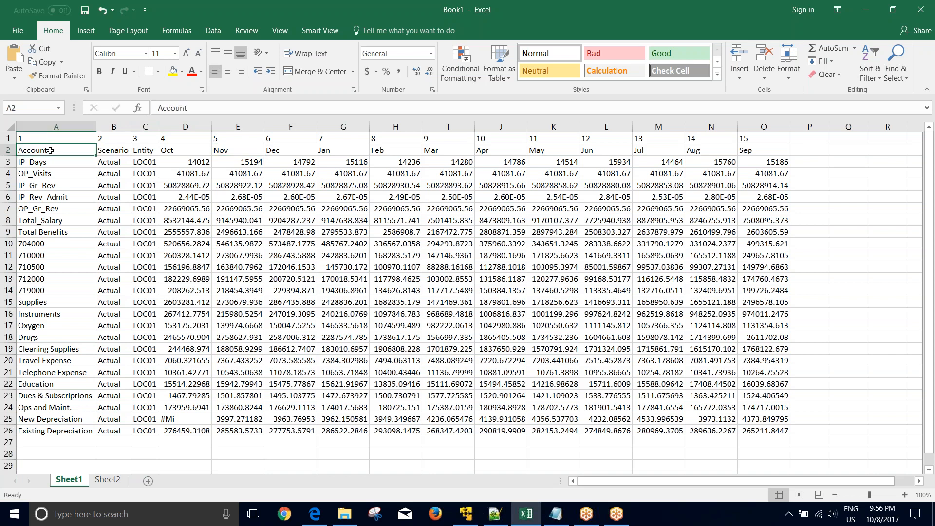
Highlight the header cells A2:O2 with a yellow fill.
left_click_drag(777, 151, 44, 150)
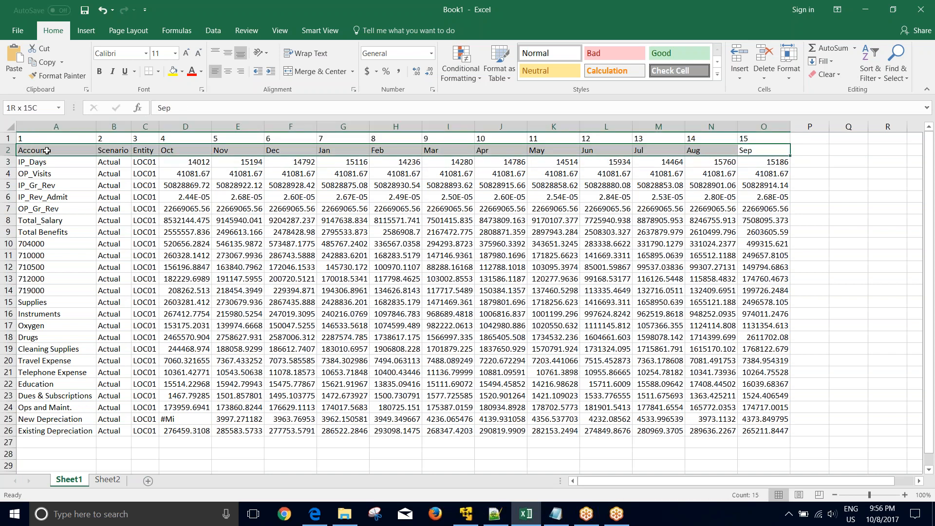
left_click(168, 74)
left_click(112, 185)
Review the Account, Scenario, Entity and Oct headers one by one.
left_click(44, 151)
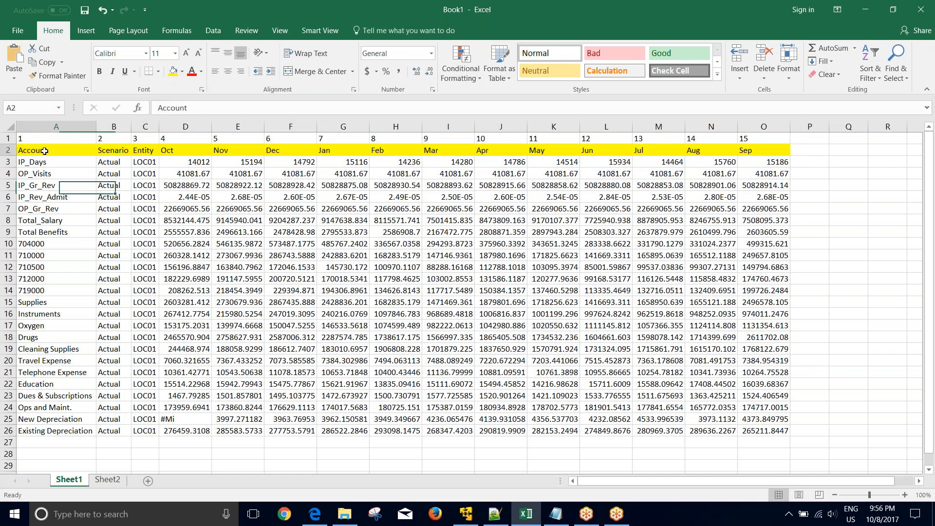
left_click(117, 150)
left_click(147, 151)
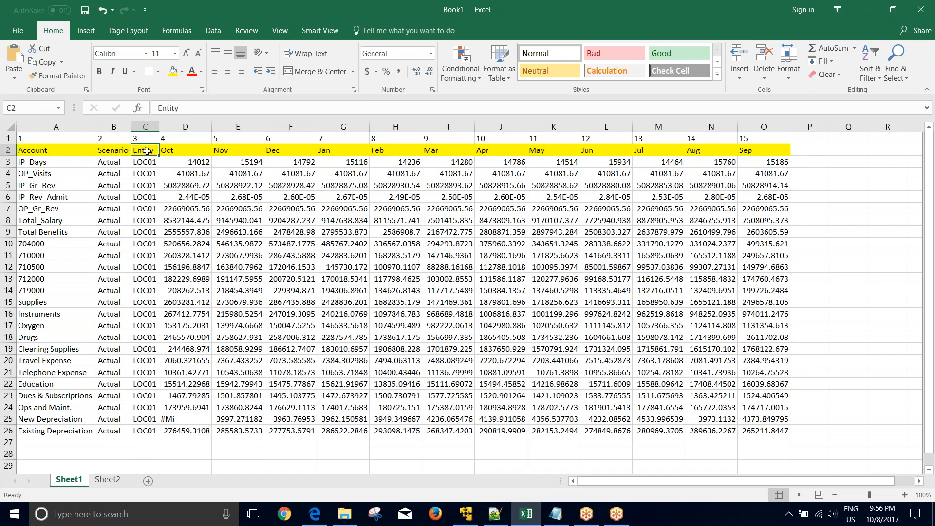
left_click(196, 151)
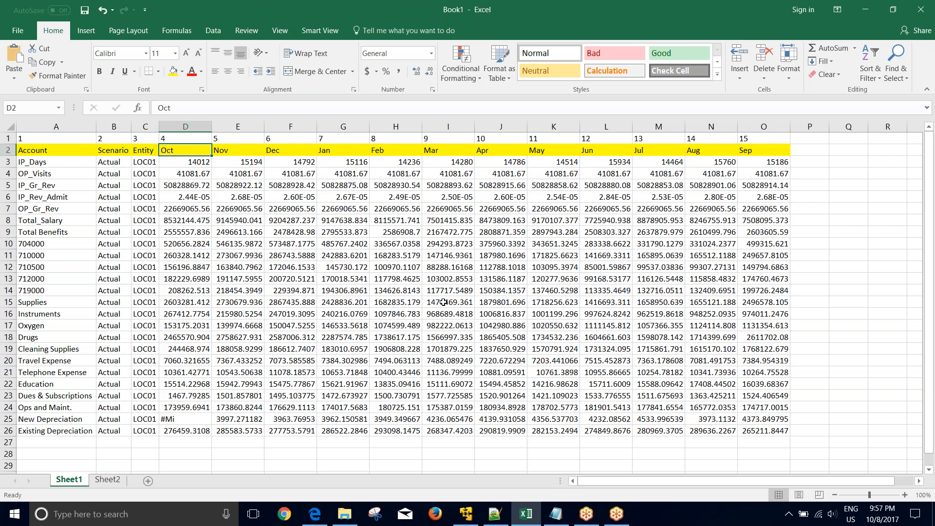
Switch to Data Management in the EPM virtual machine and add an import format named TEST_IF.
left_click(468, 514)
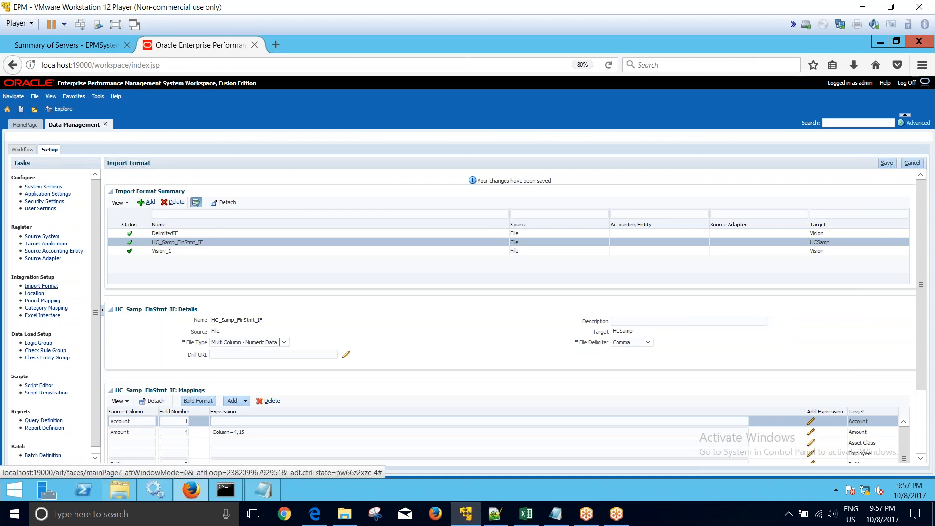
left_click(150, 204)
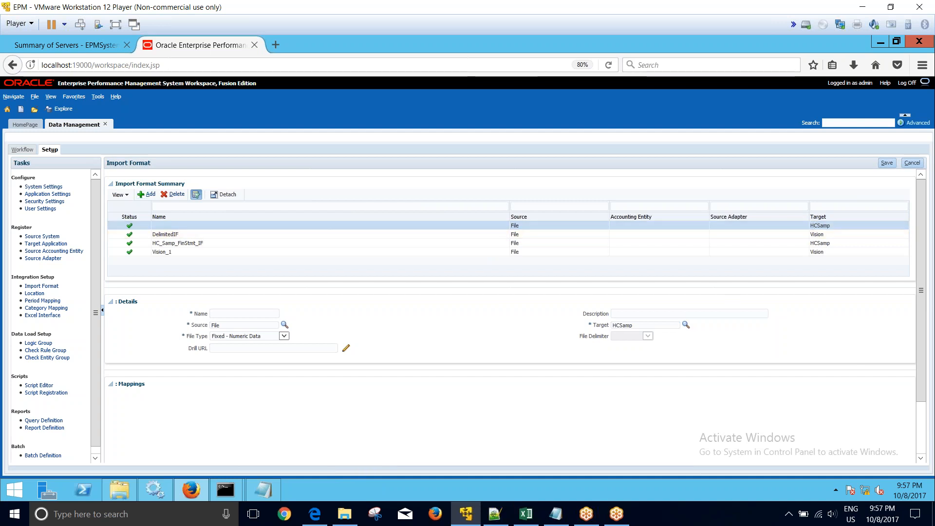
left_click_drag(594, 325, 609, 326)
left_click(213, 314)
type("TEST_i")
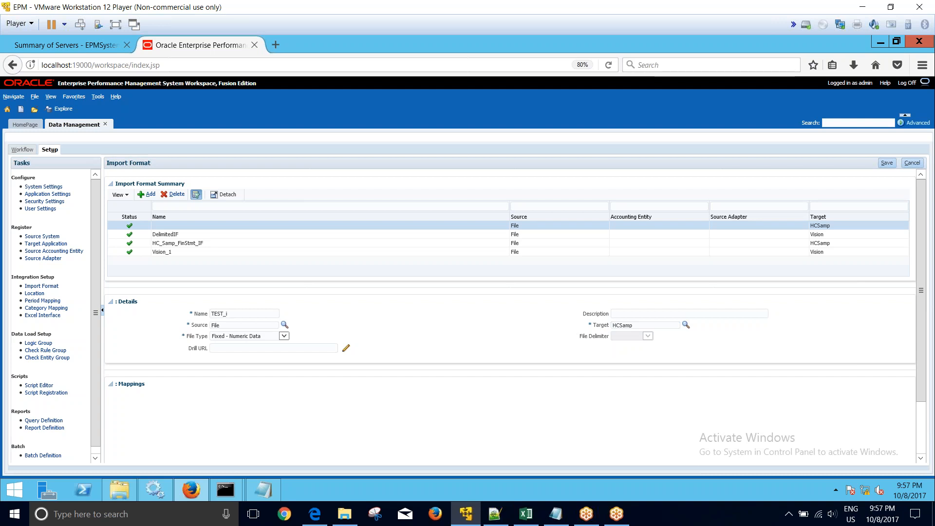
type("_1")
Set the TEST_IF file type to Multi Column - Numeric Data and save the import format.
left_click(239, 337)
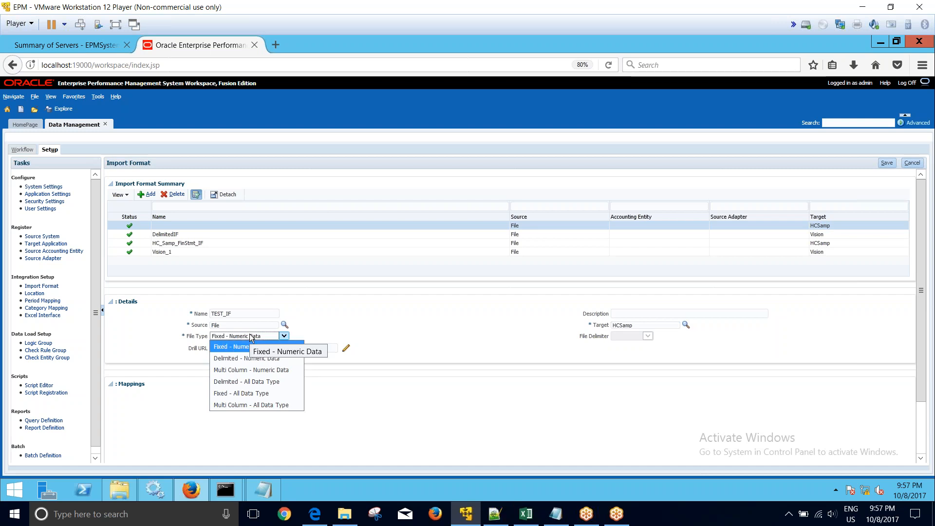
left_click(285, 371)
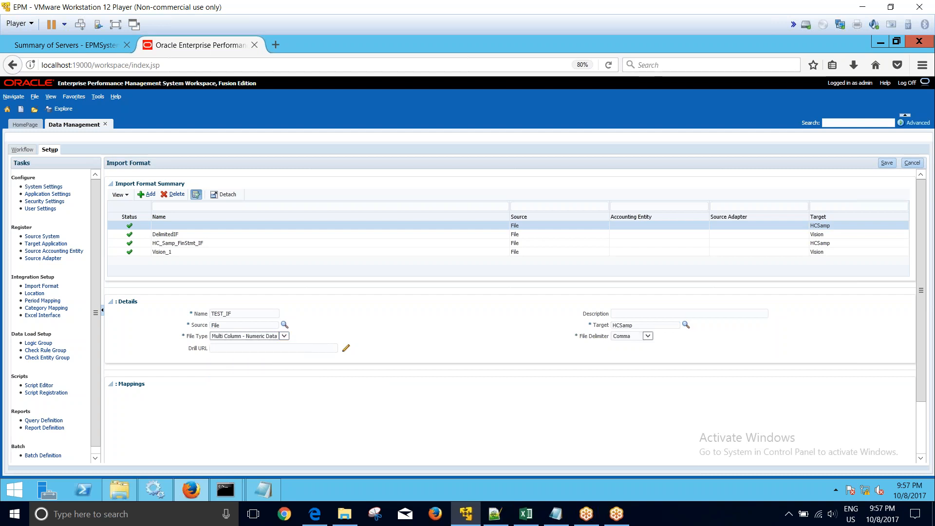
left_click(283, 336)
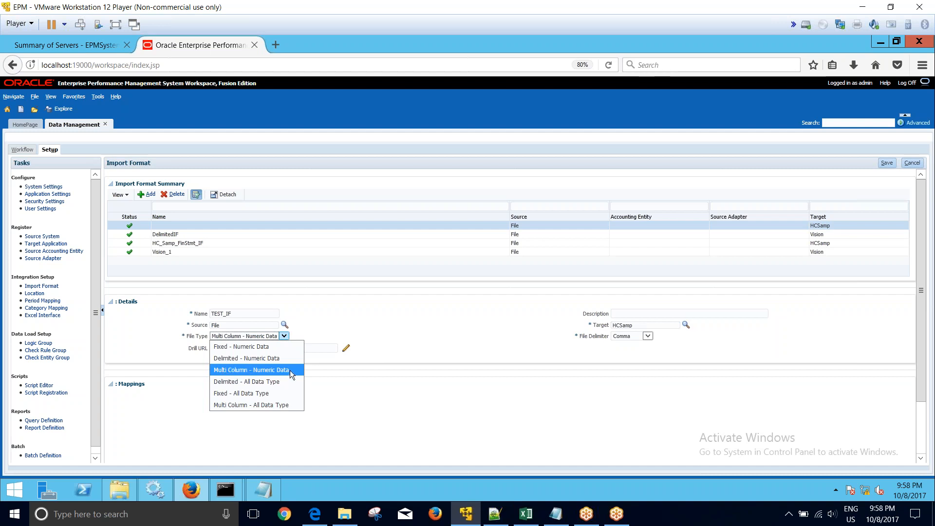
left_click(290, 371)
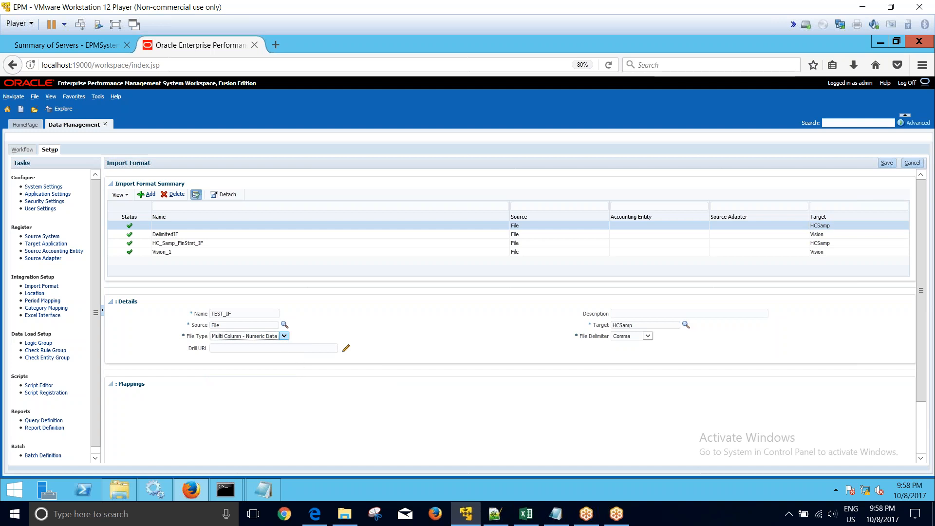
left_click(887, 165)
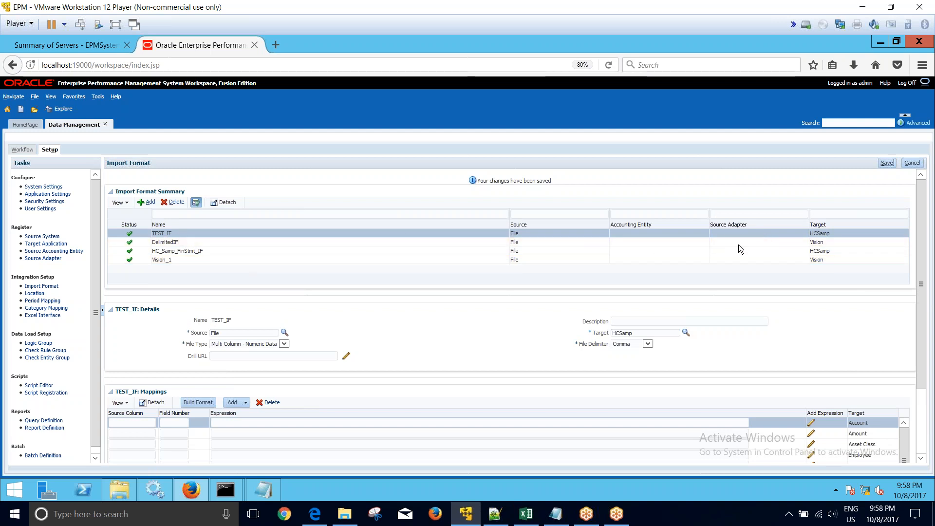
Examine the target dimensions listed in the TEST_IF mappings.
scroll(738, 248, "down", 3)
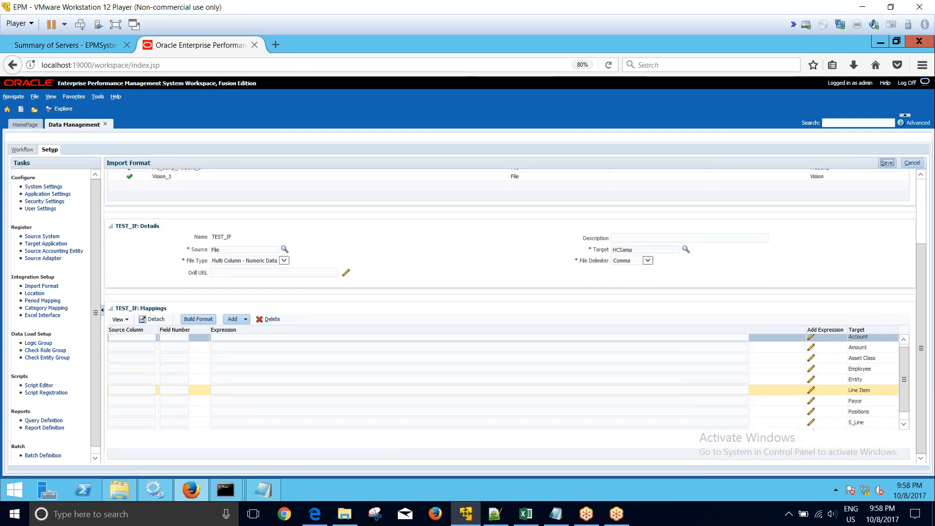
scroll(926, 361, "up", 2)
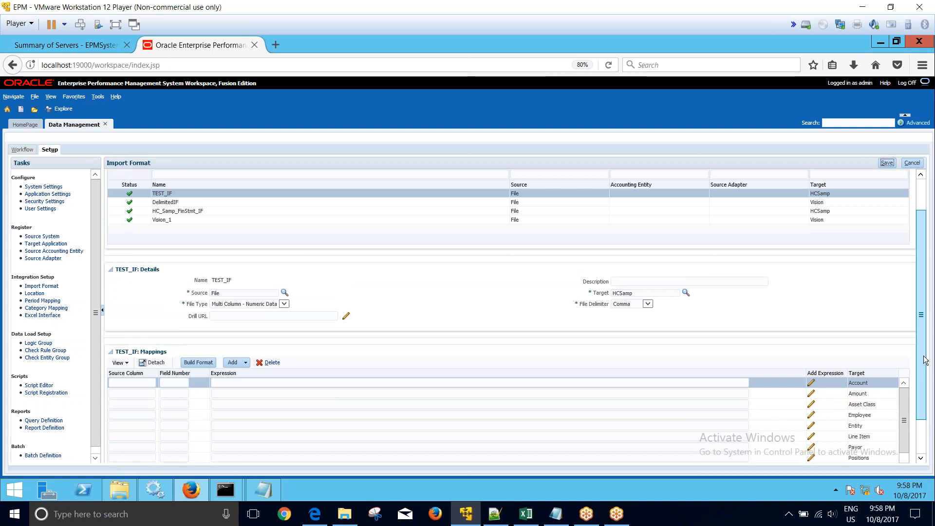
scroll(925, 361, "down", 2)
left_click_drag(906, 398, 907, 424)
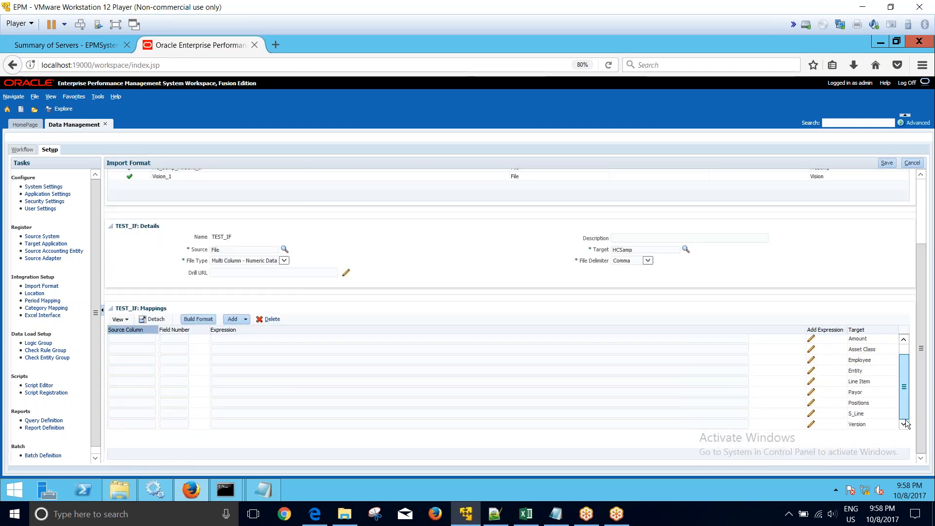
left_click_drag(904, 390, 905, 378)
Switch back to the Excel workbook and check the Account, Scenario and Entity columns against their column numbers.
left_click(526, 514)
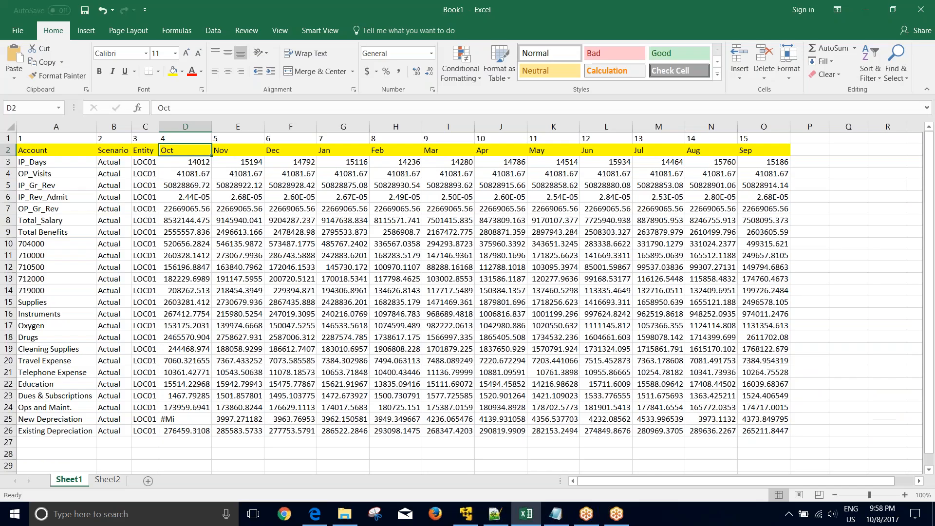
left_click(46, 128)
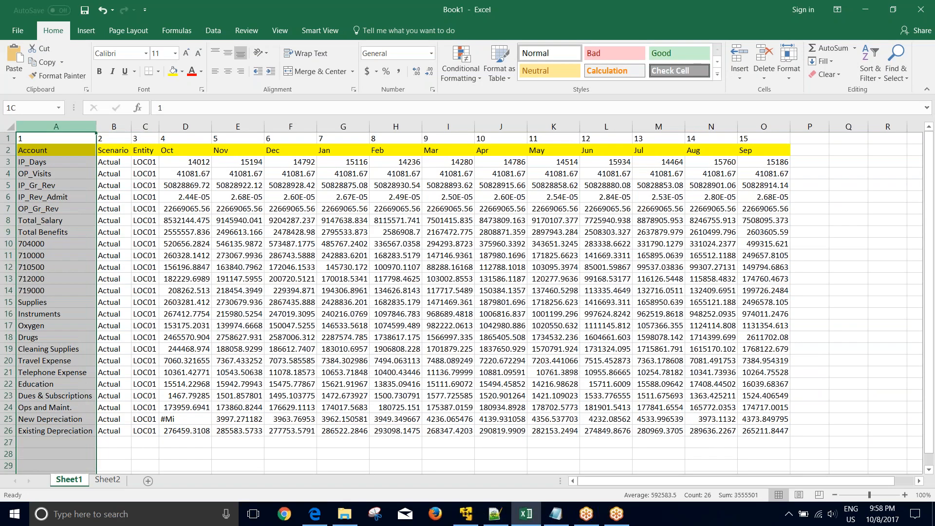
left_click(73, 147)
left_click(114, 150)
left_click(150, 151)
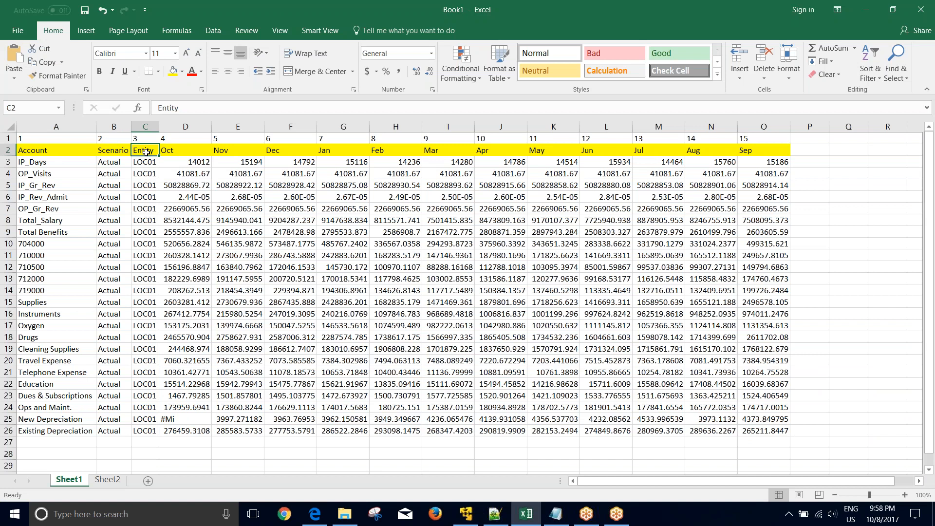
left_click_drag(112, 138, 109, 431)
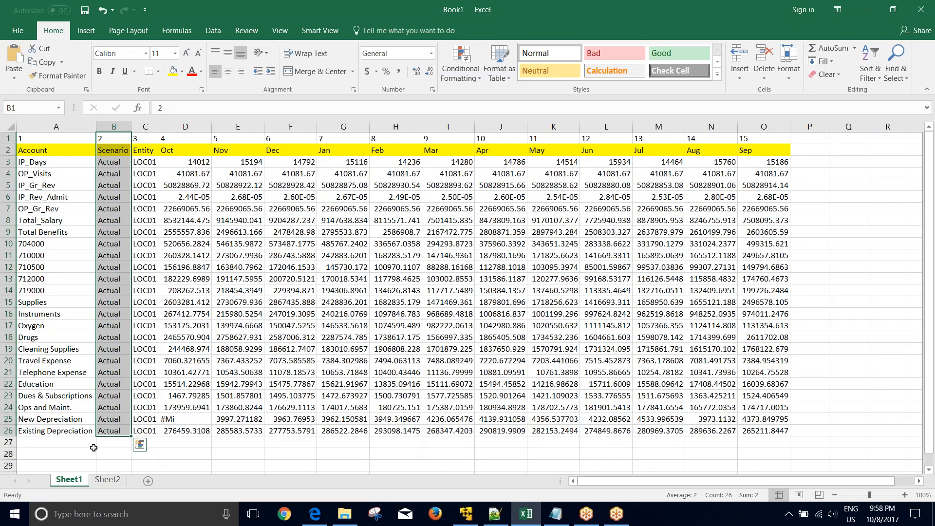
left_click(239, 312)
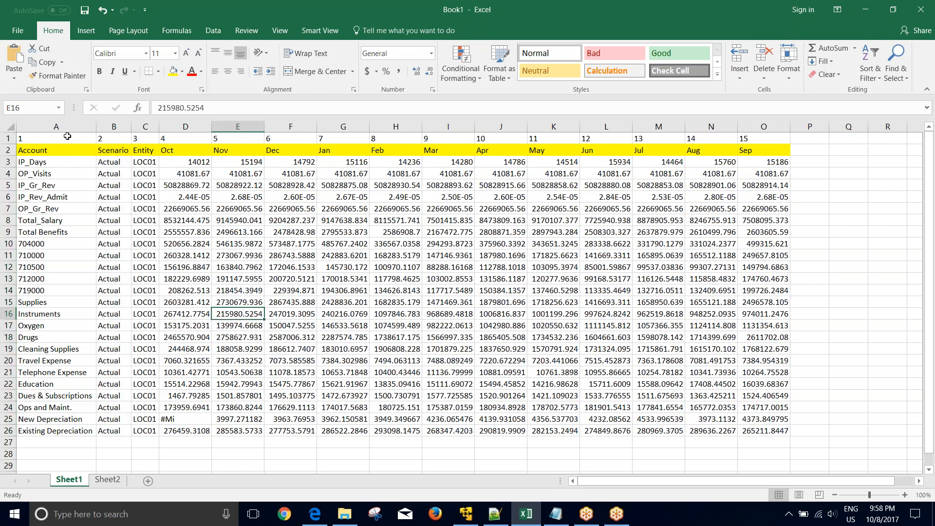
Review the full Account, Scenario and Entity columns on Sheet1, from their column numbers down to the last data row.
left_click_drag(67, 136, 76, 429)
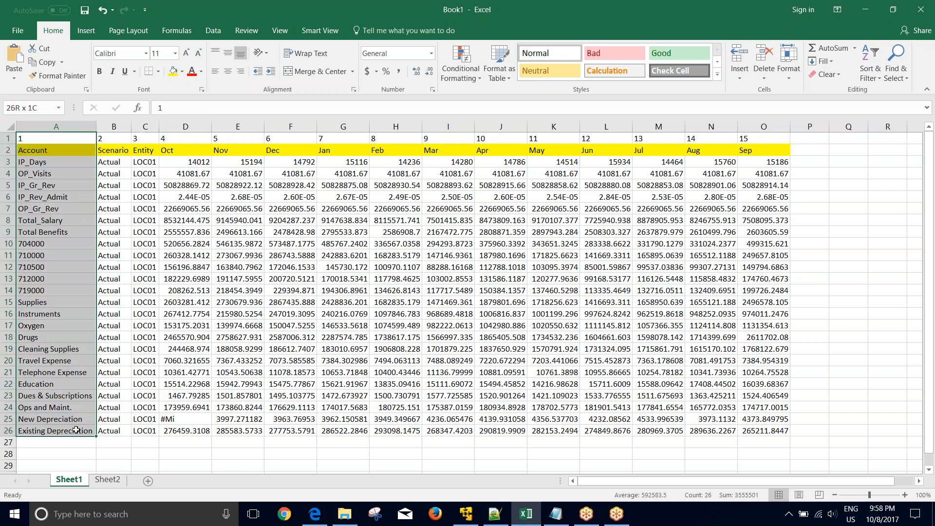
left_click_drag(115, 372, 115, 429)
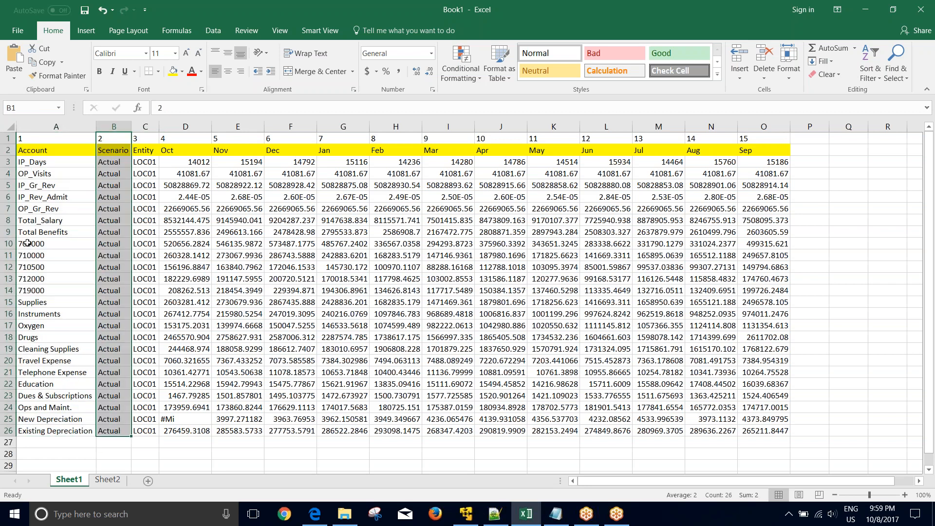
left_click_drag(37, 142, 61, 418)
left_click_drag(146, 139, 145, 430)
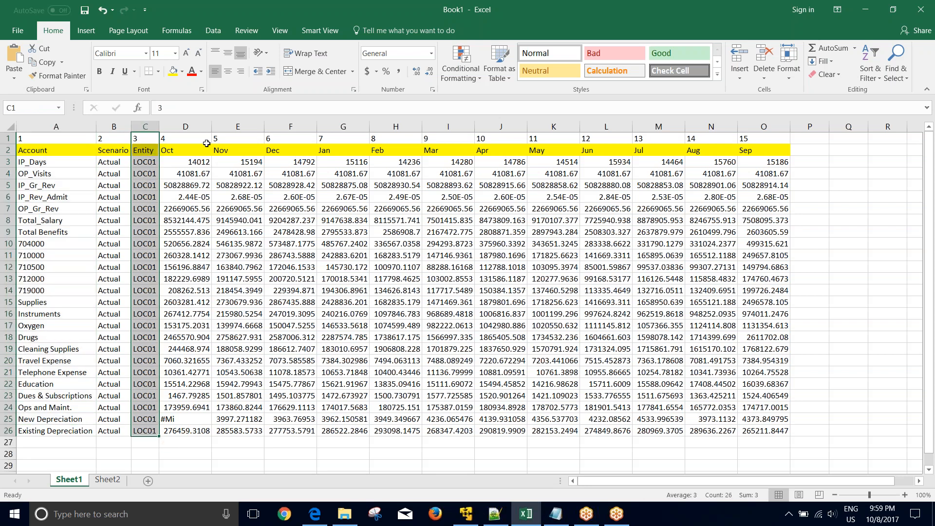
left_click(49, 134)
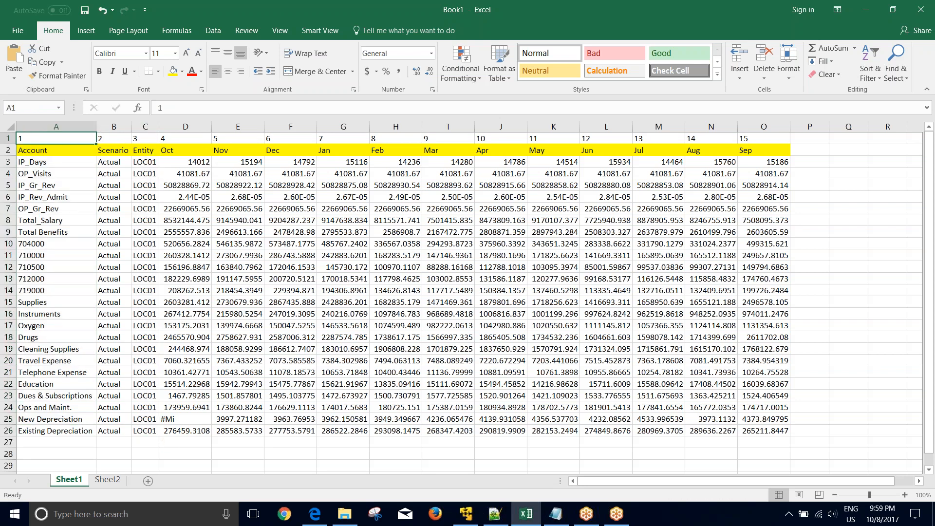
Switch back to the EPM virtual machine and map source column Account to field number 1 and Entity to field number 3.
left_click(865, 9)
left_click(137, 337)
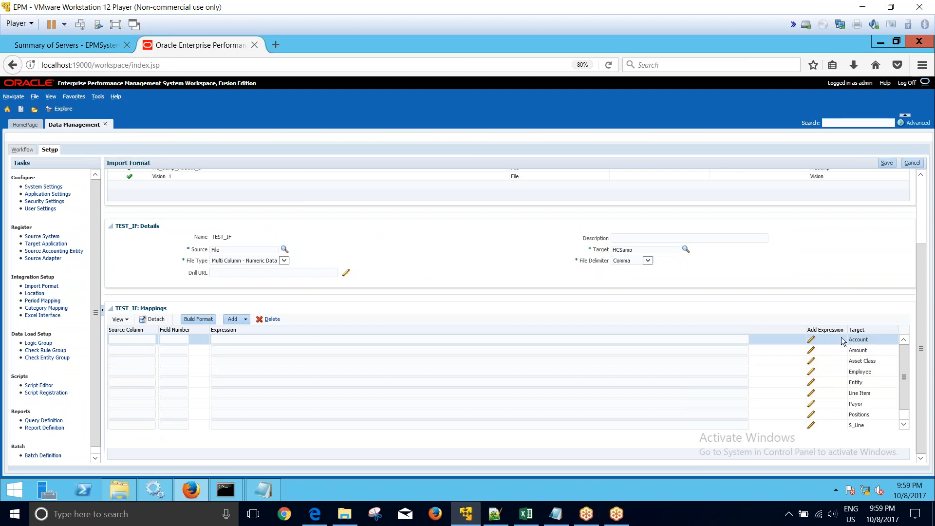
left_click(150, 340)
type("Account")
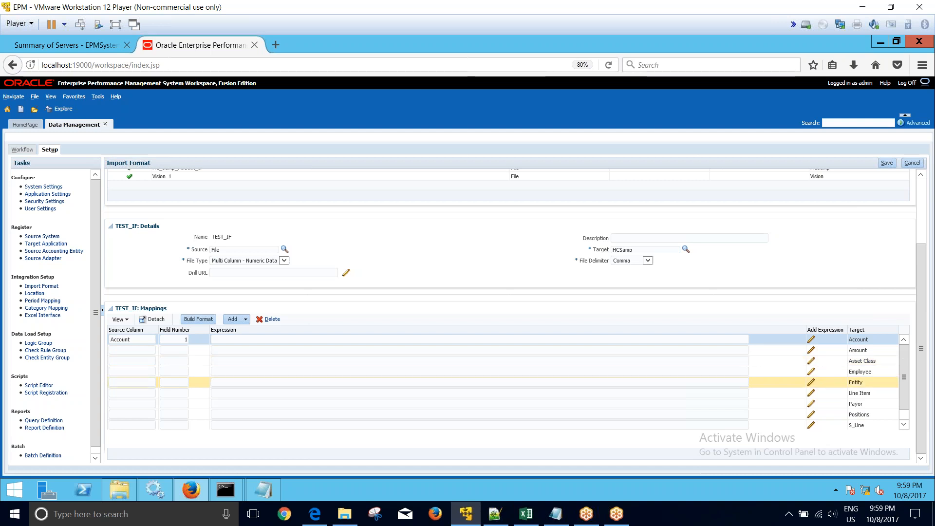
left_click(137, 382)
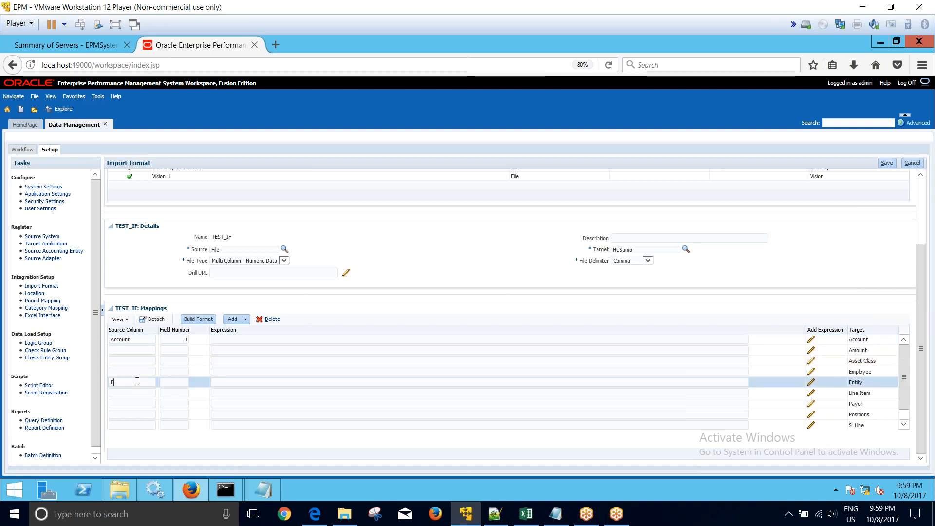
key("Tab")
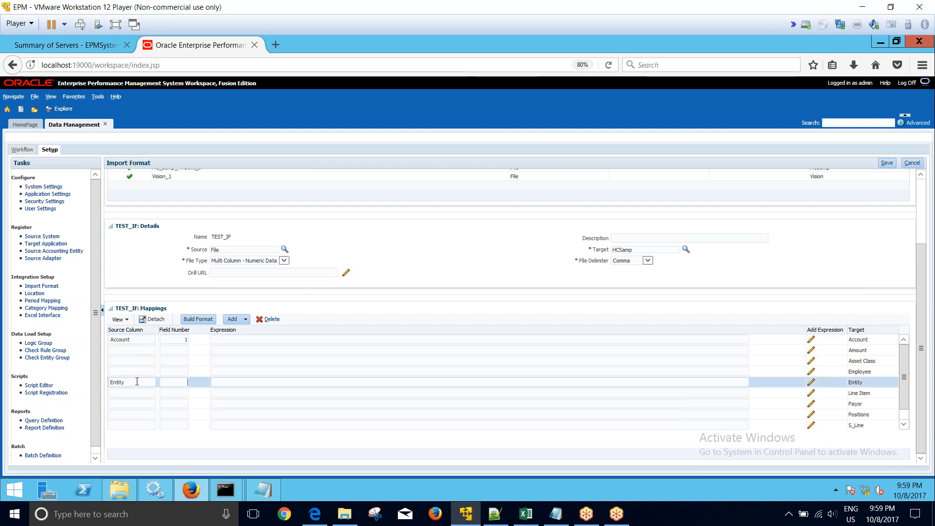
type("3")
Map source column Amount to field number 4, checking the month columns' numbers in the Excel workbook, and save the import format.
left_click(111, 349)
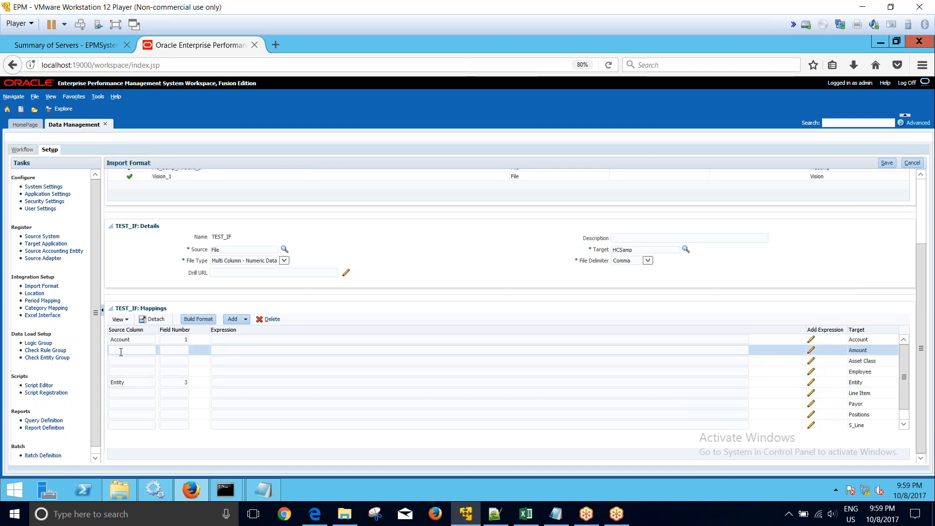
type("Amo")
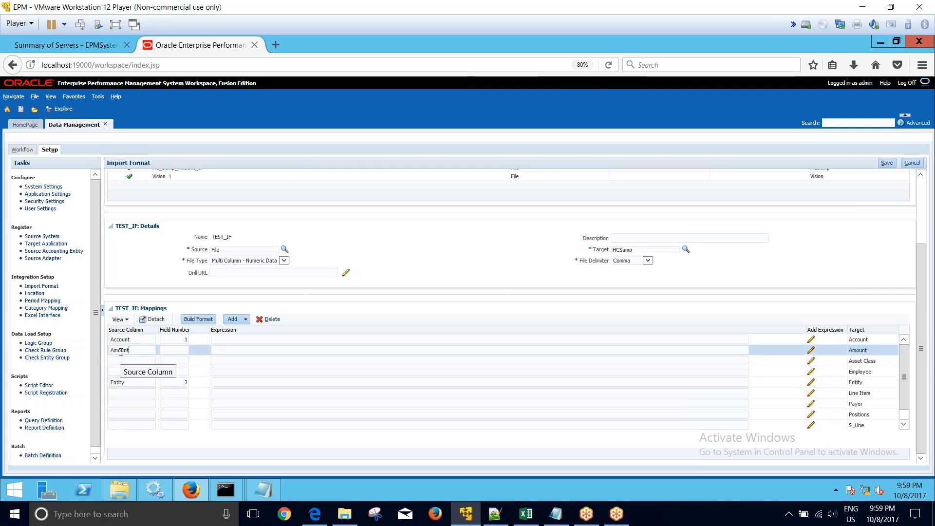
type("unt")
left_click(526, 513)
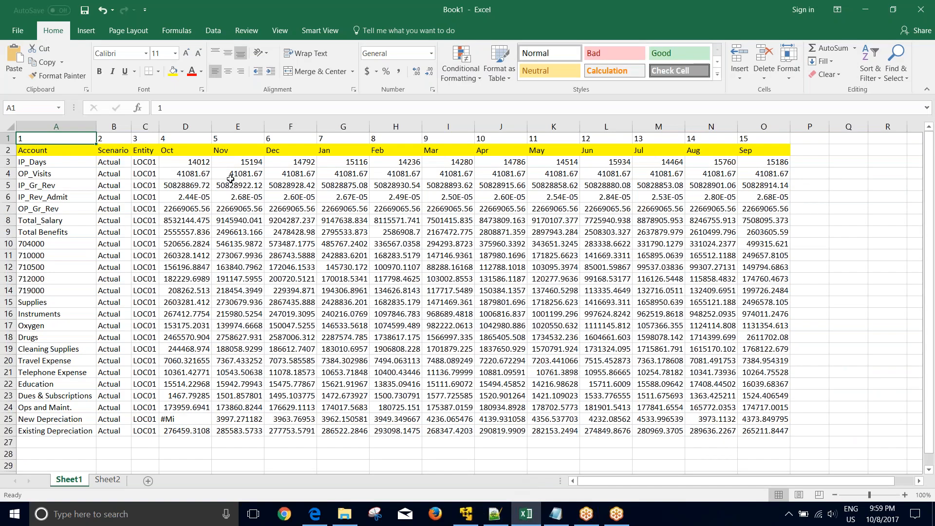
left_click_drag(177, 140, 760, 138)
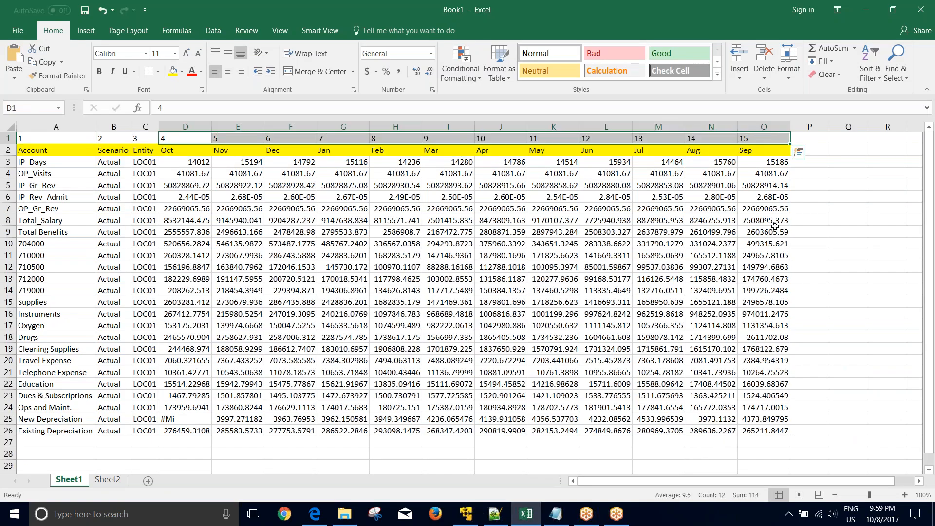
left_click(869, 15)
left_click(180, 351)
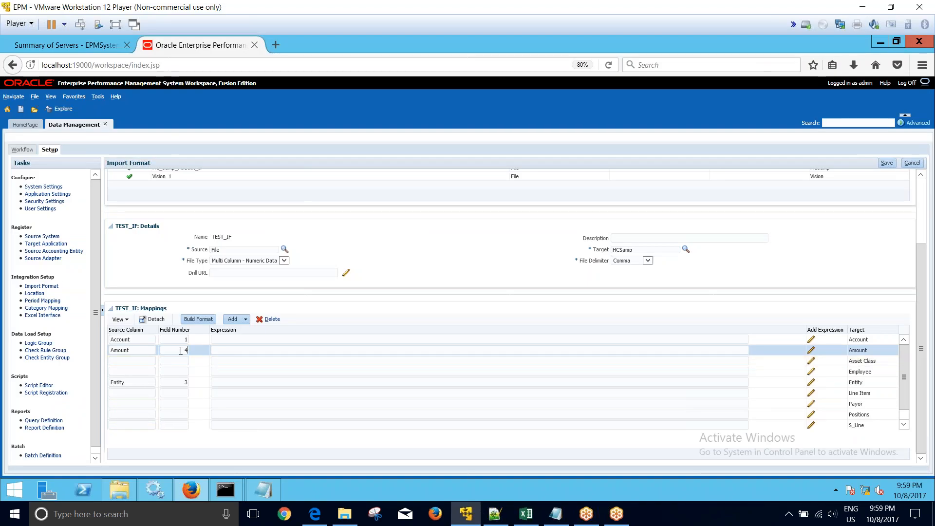
left_click(888, 163)
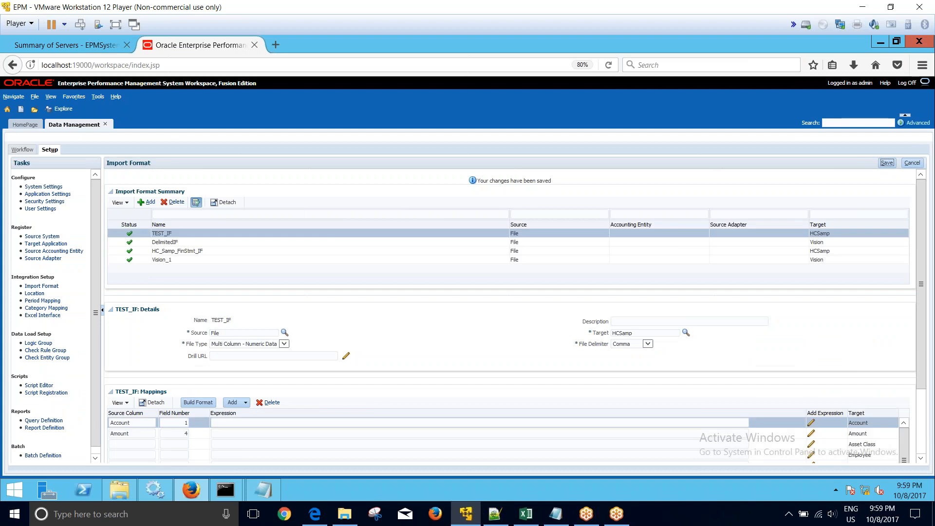
Add a Column=start,end expression with the value 4,15 to the Amount mapping and save the import format.
scroll(491, 320, "down", 2)
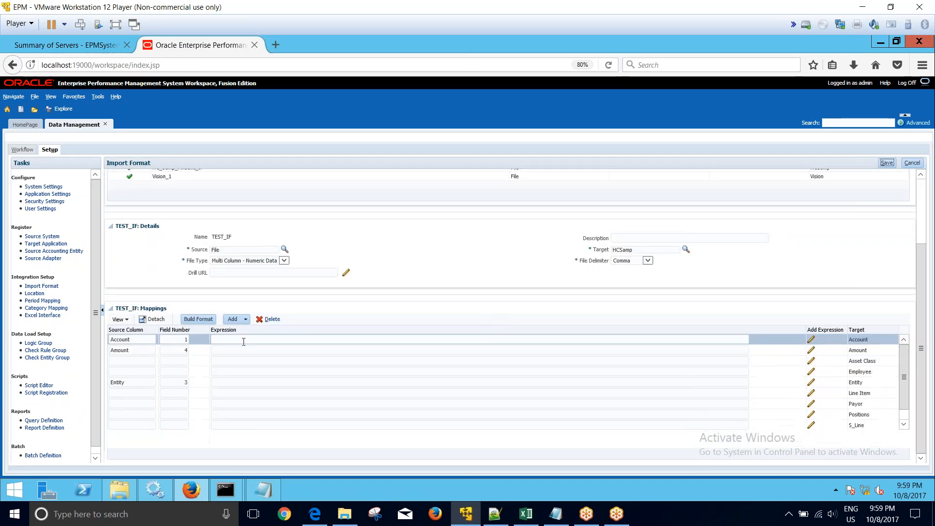
left_click(213, 350)
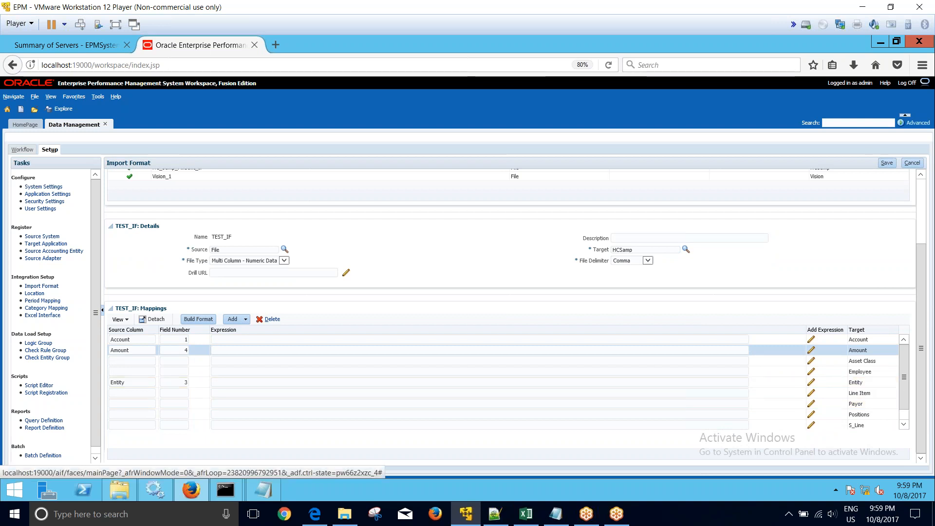
left_click(812, 350)
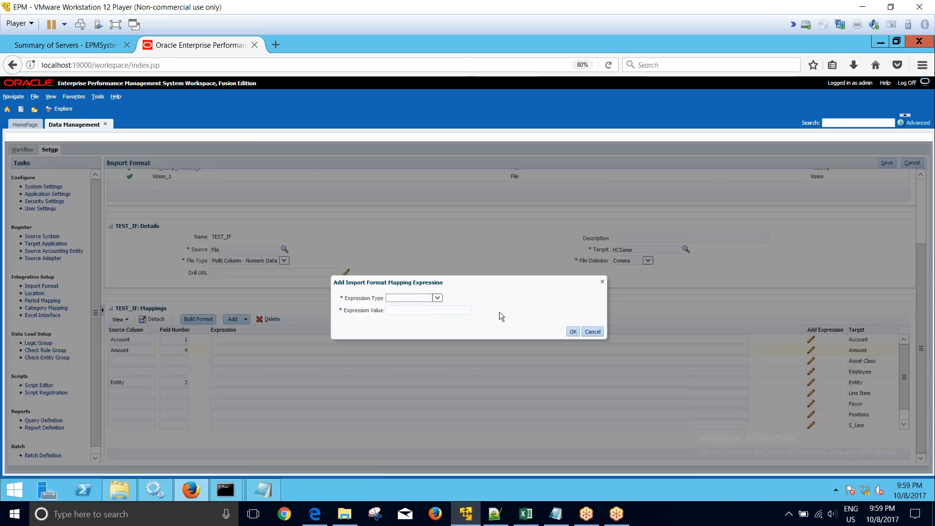
left_click(437, 298)
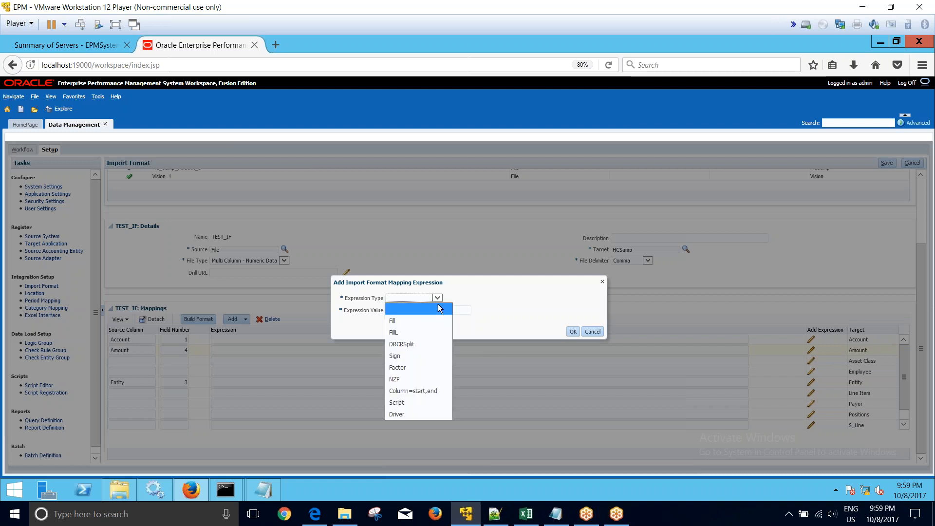
left_click(421, 390)
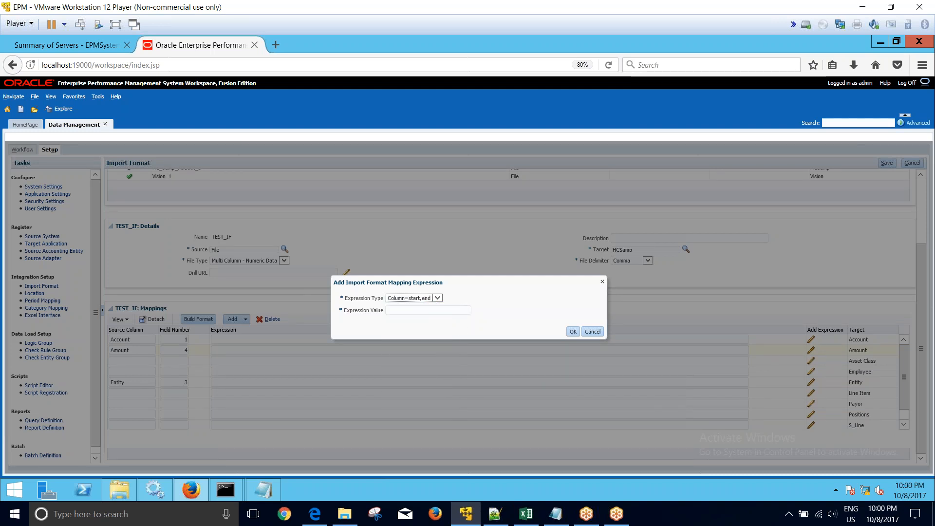
left_click(420, 308)
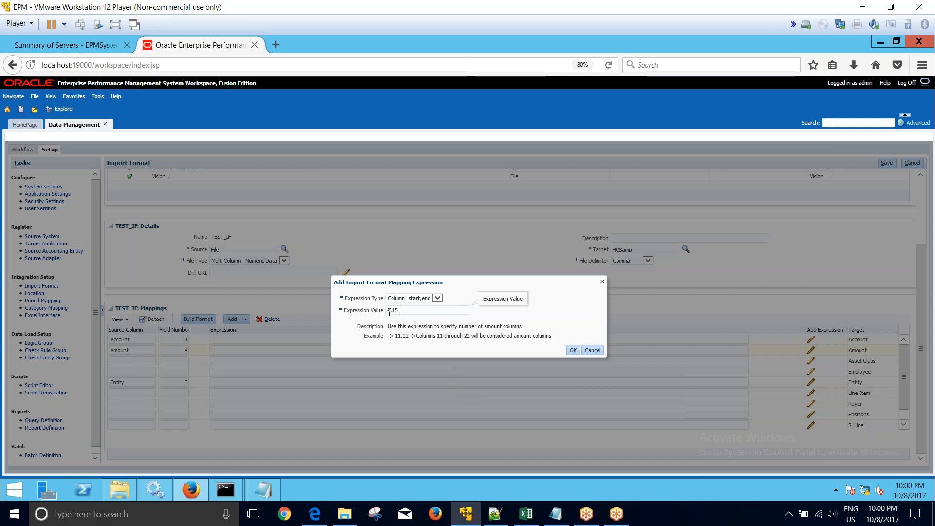
left_click(573, 350)
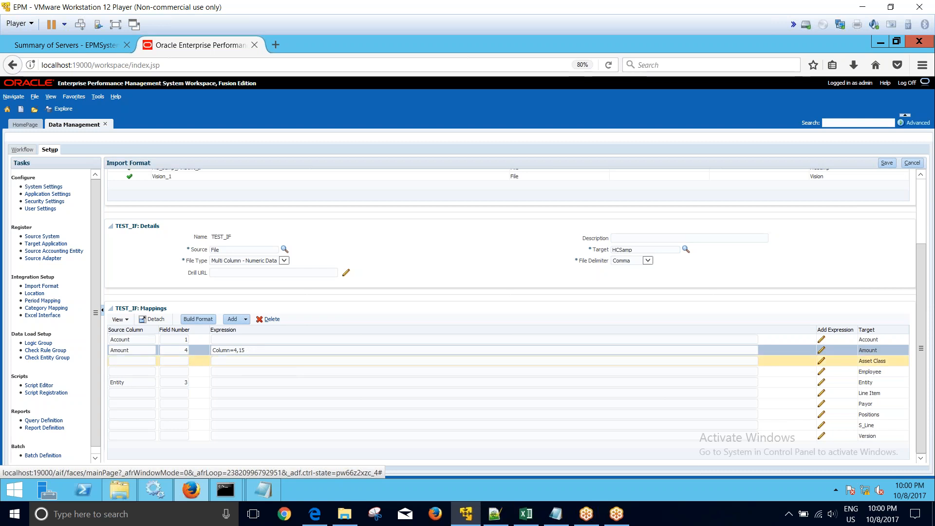
left_click(887, 163)
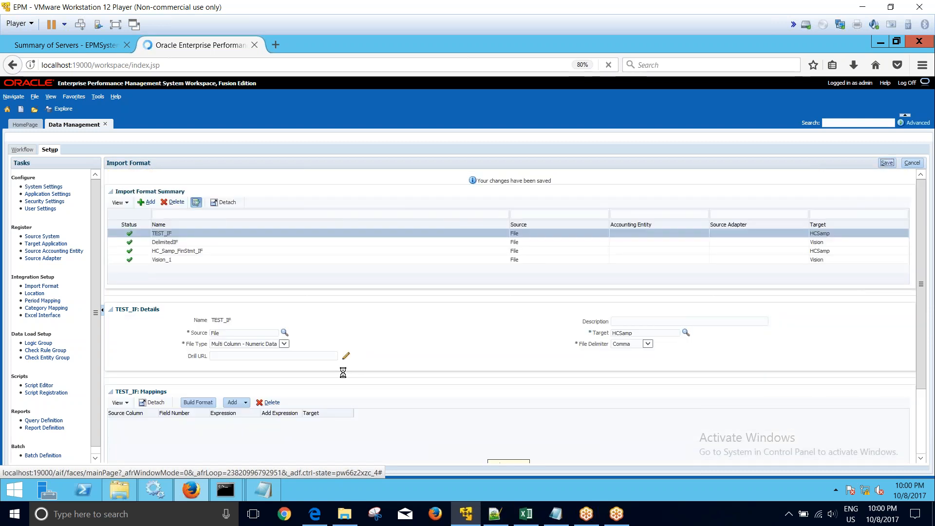
scroll(389, 372, "down", 3)
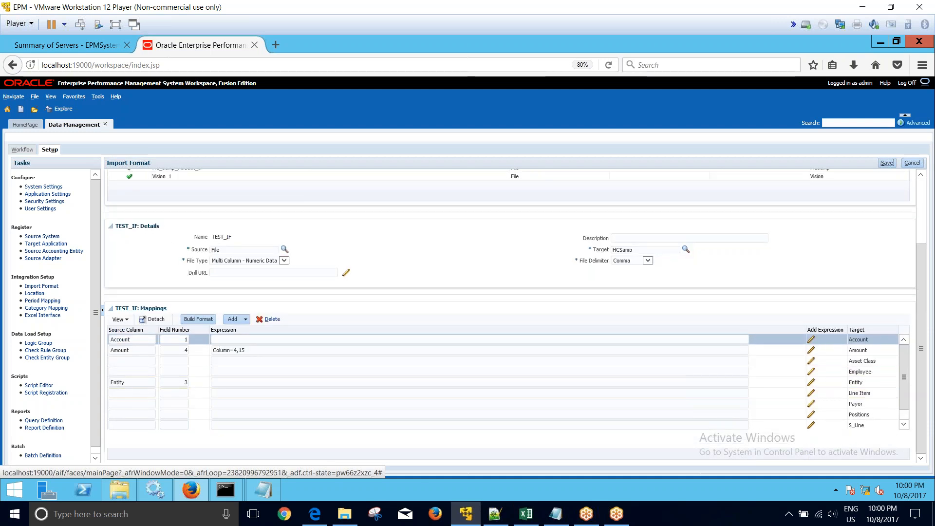
Create a data load rule named TEST_DLR that uses the TEST_IF import format, and save it.
left_click(22, 149)
left_click(42, 194)
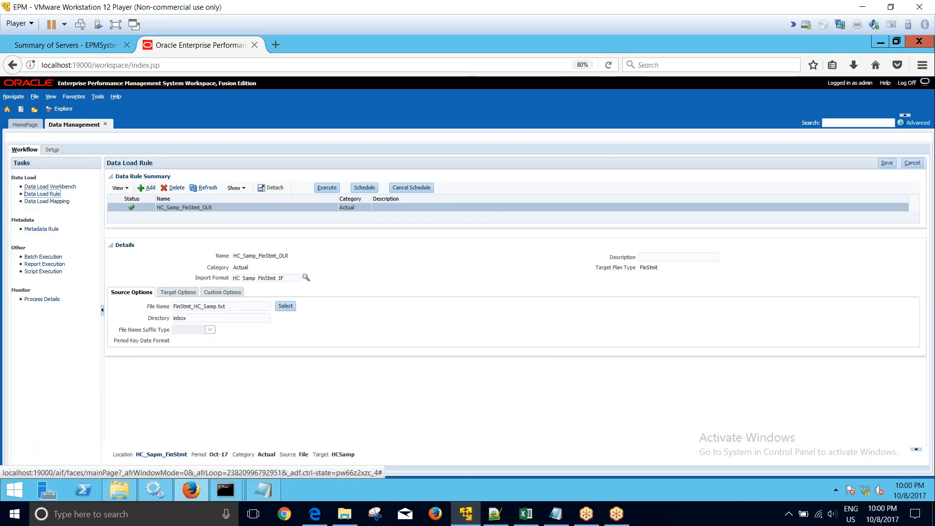
left_click(148, 188)
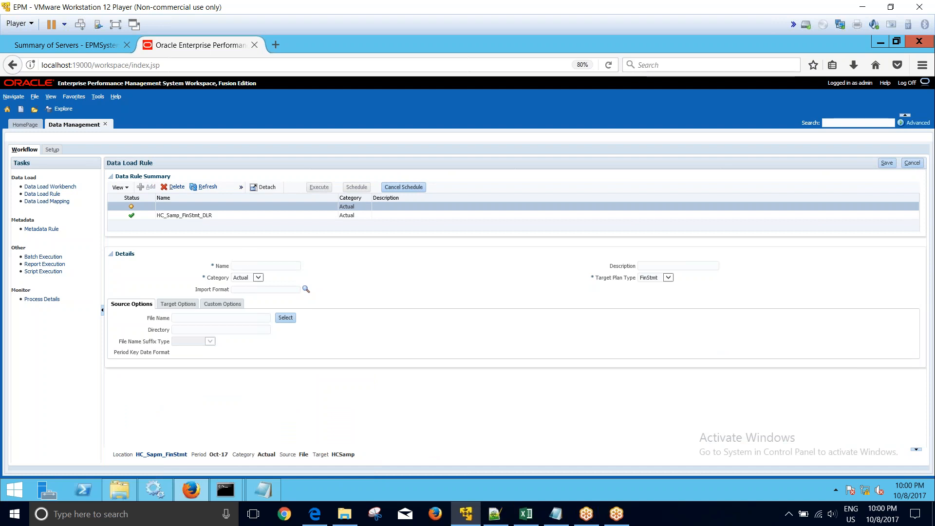
type("TEST_DLR")
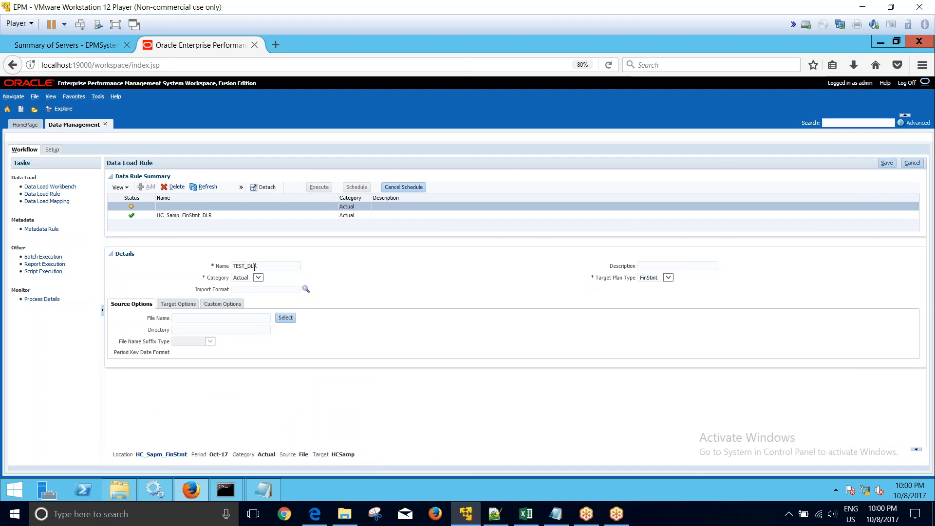
left_click(306, 290)
left_click(454, 255)
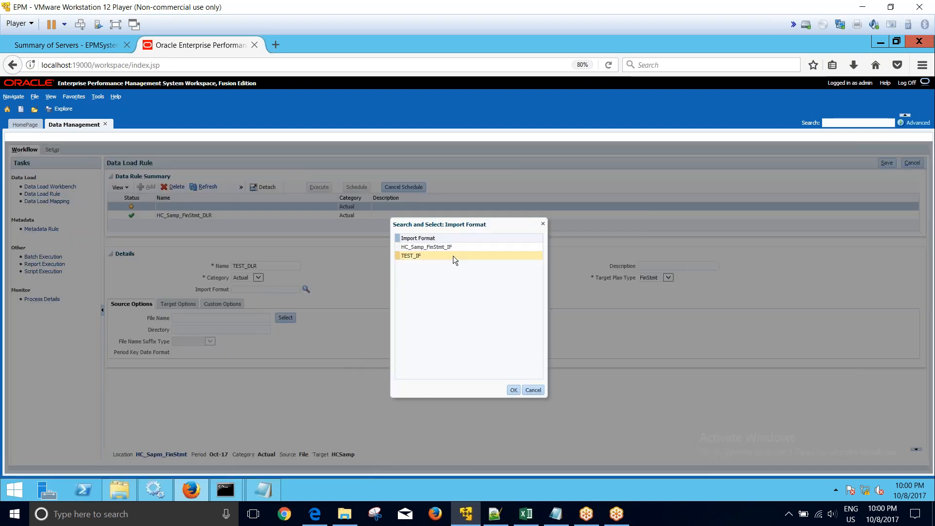
left_click(514, 390)
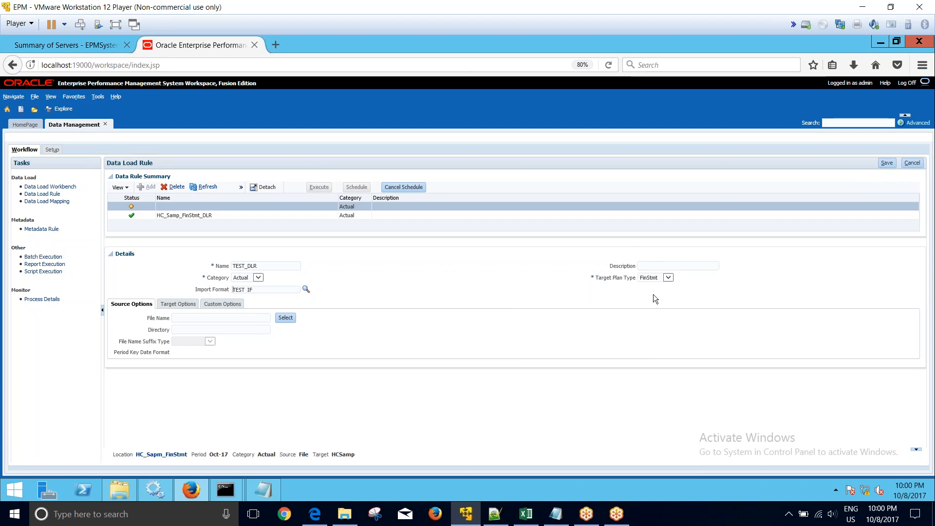
left_click(887, 163)
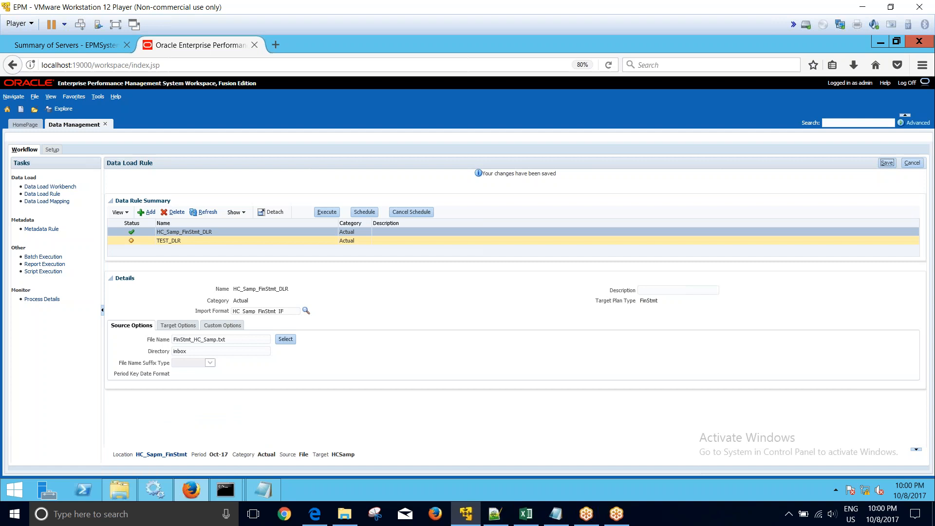
Assign FinStmt_HC_Samp.txt from the inbox folder as TEST_DLR's source file, save the rule and reselect it.
left_click(204, 240)
left_click(285, 342)
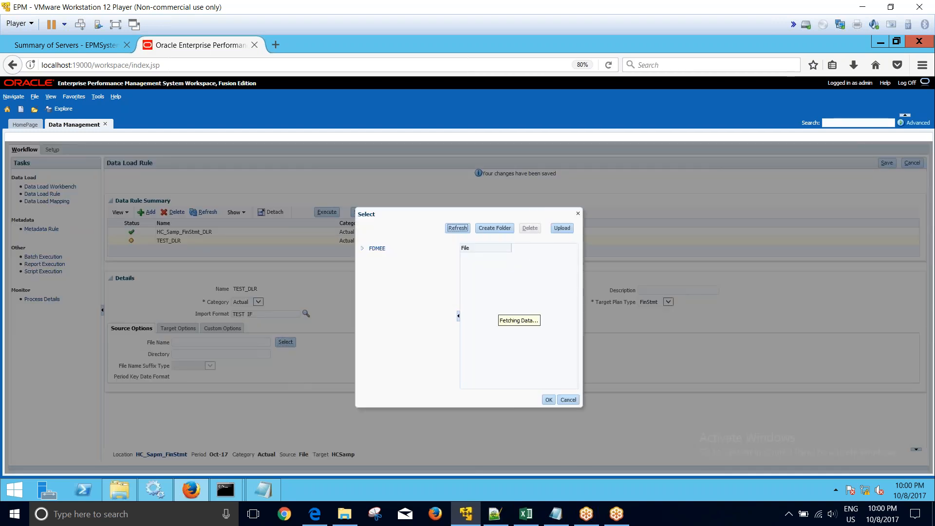
left_click(363, 248)
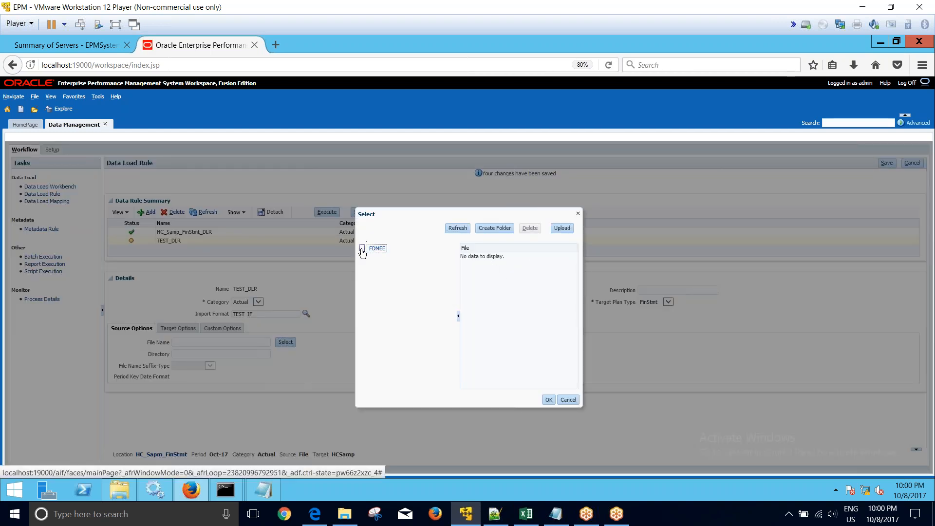
left_click(383, 256)
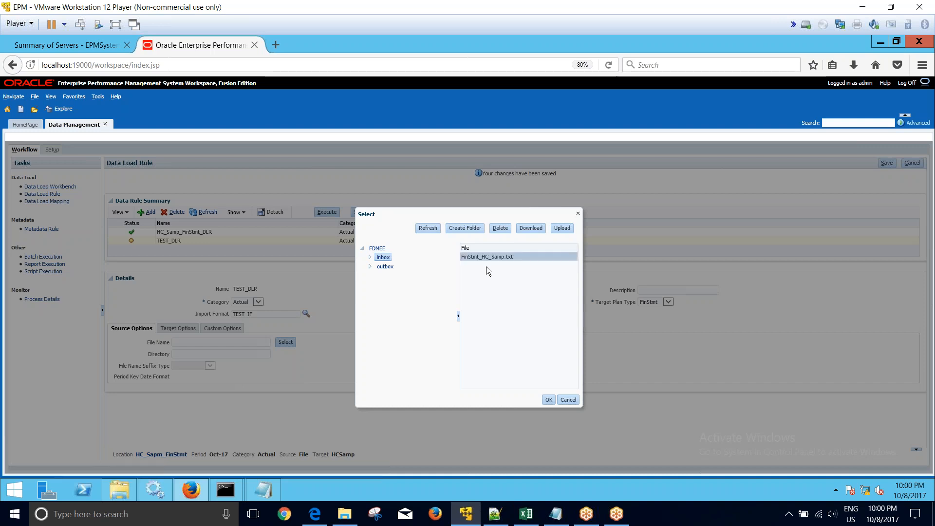
left_click(545, 398)
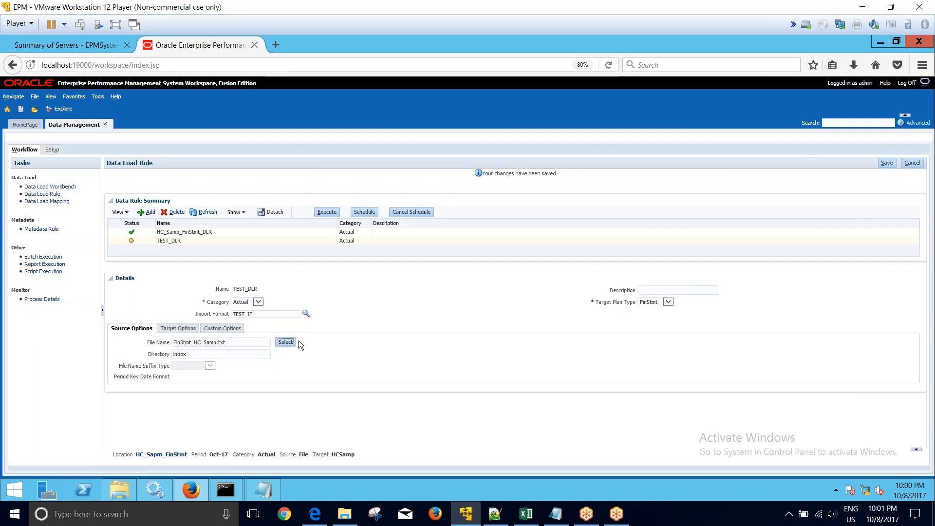
left_click(887, 165)
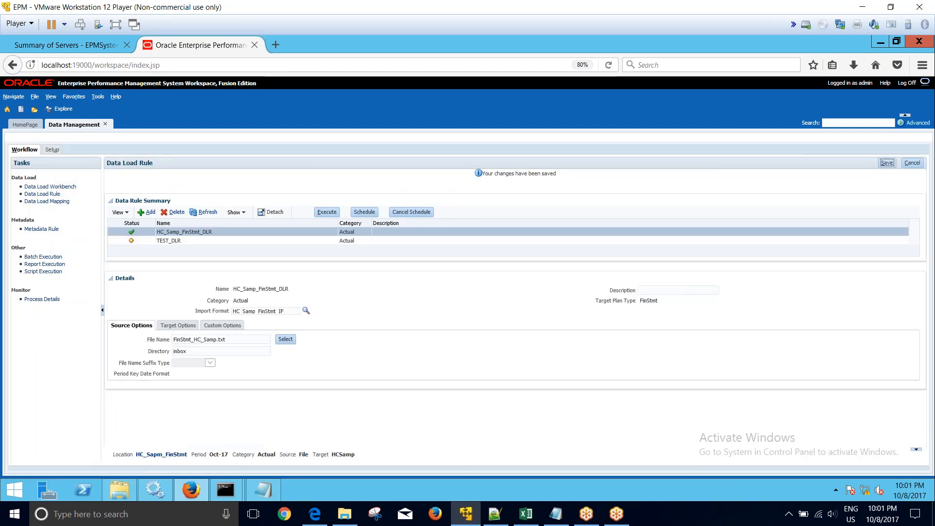
left_click(212, 240)
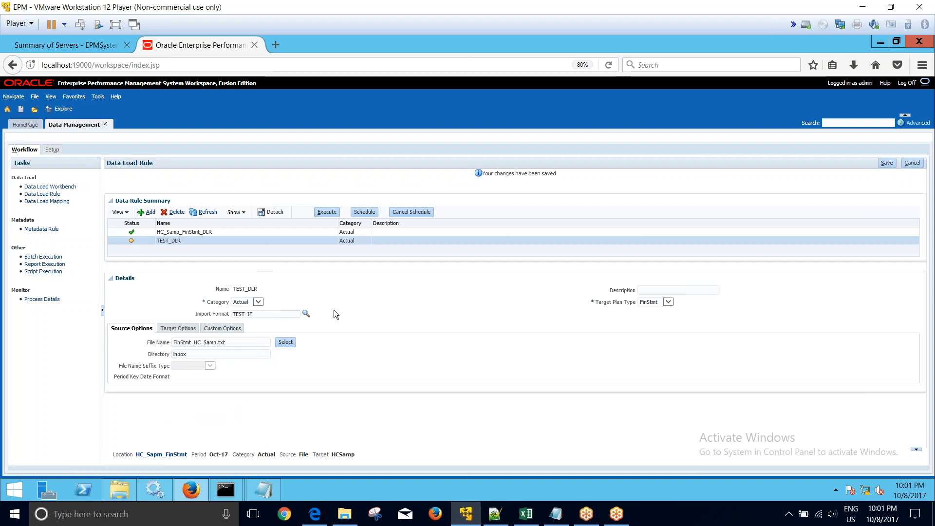
Open the execution options for TEST_DLR and check the first and last month columns in the Excel workbook.
left_click(327, 212)
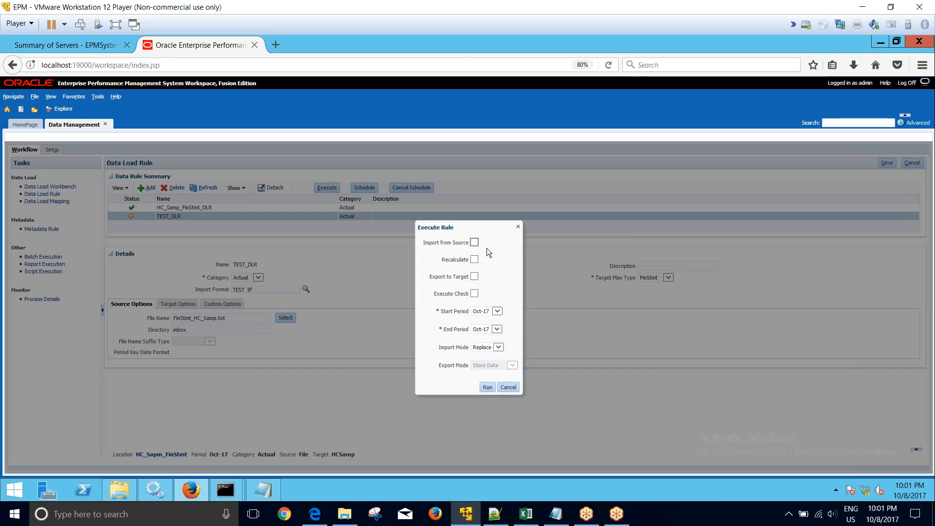
left_click(525, 514)
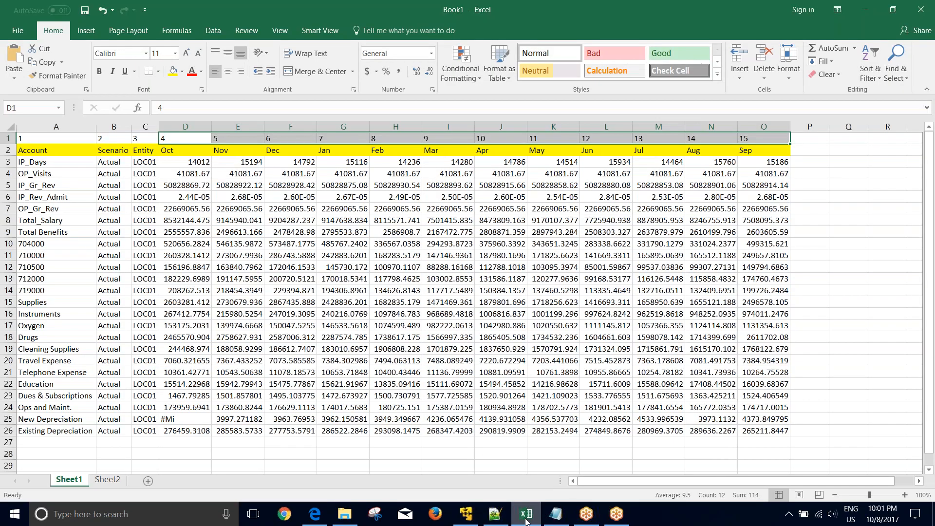
left_click(178, 147)
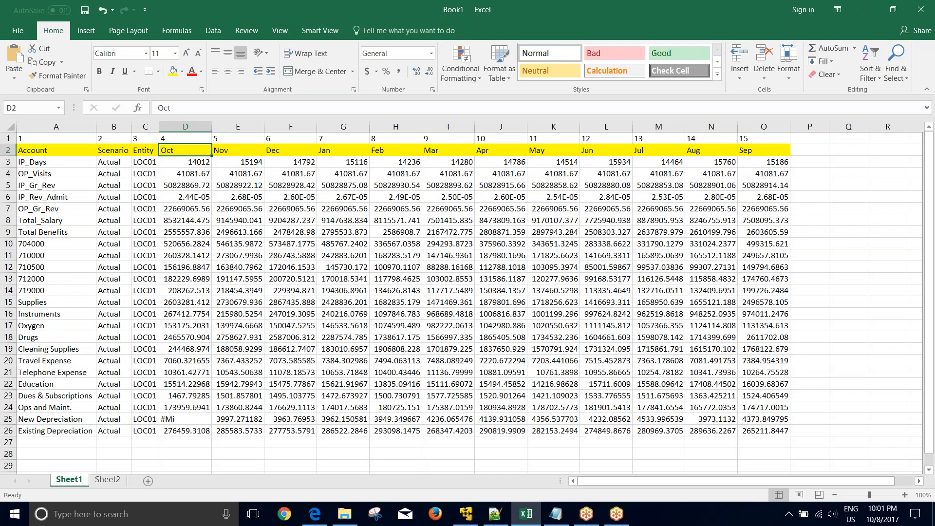
left_click(752, 148)
left_click(865, 9)
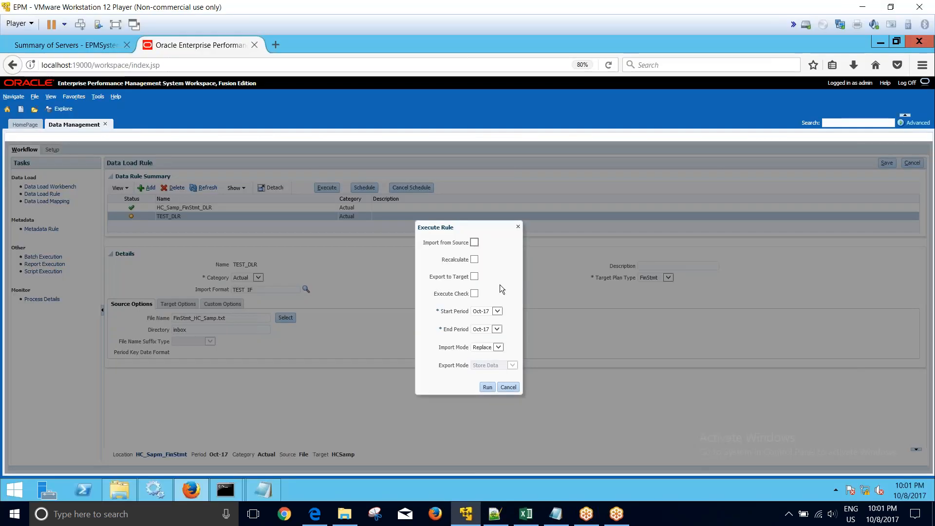
Enable Import from Source for the TEST_DLR run and set its start period to Oct-16.
left_click(497, 312)
left_click(497, 312)
left_click(497, 329)
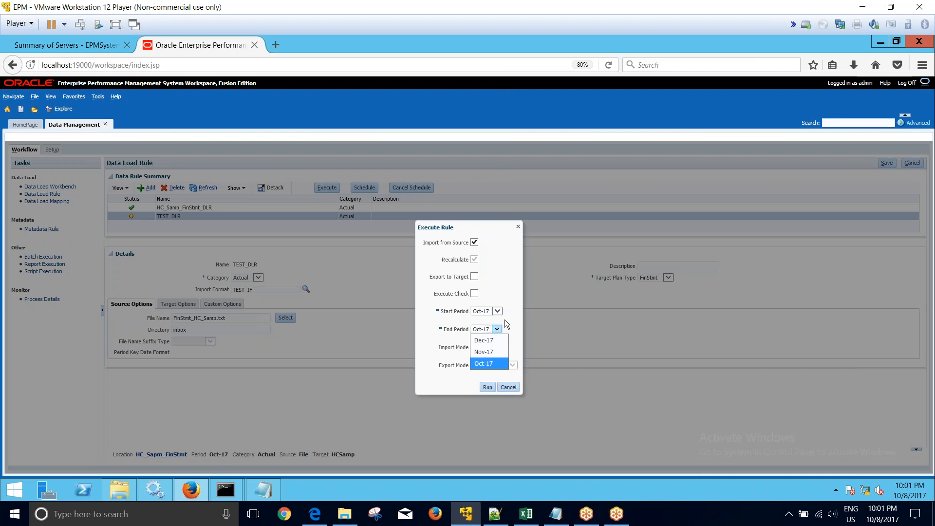
left_click(496, 330)
left_click(497, 331)
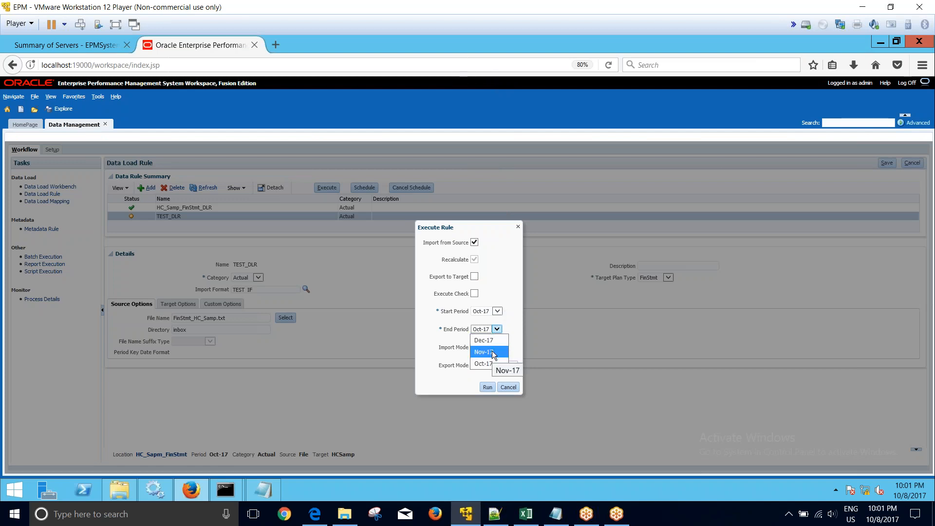
left_click(486, 364)
left_click(497, 311)
scroll(492, 273, "down", 5)
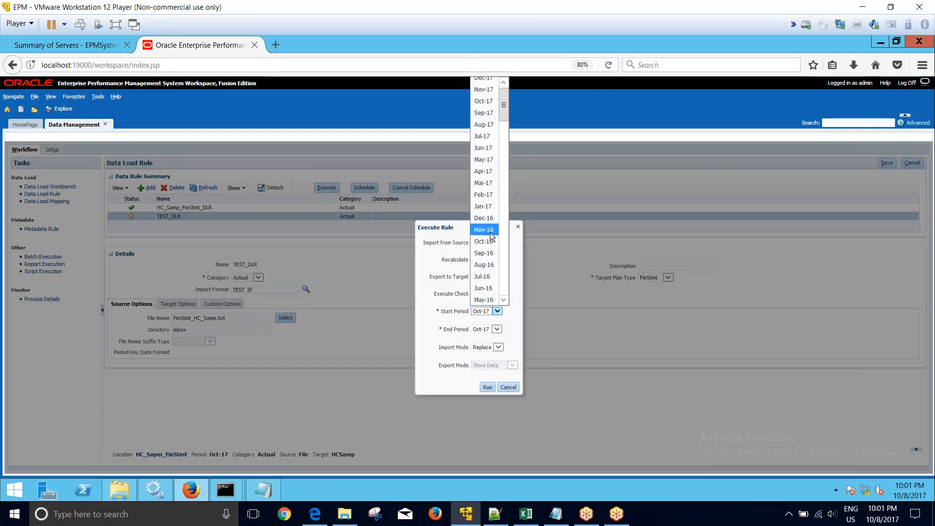
left_click(491, 243)
Set the end period to Sep-17 and run the TEST_DLR rule in Replace import mode.
left_click(498, 331)
left_click(497, 330)
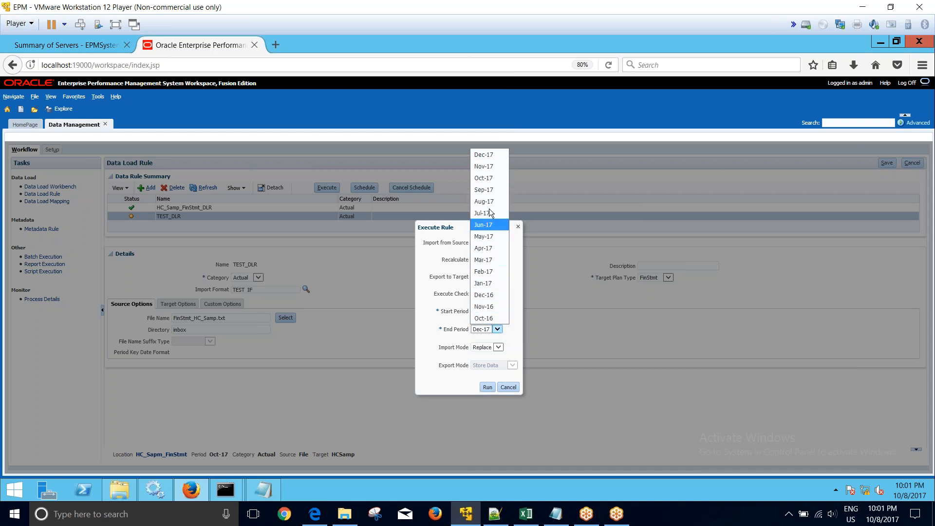
left_click(491, 191)
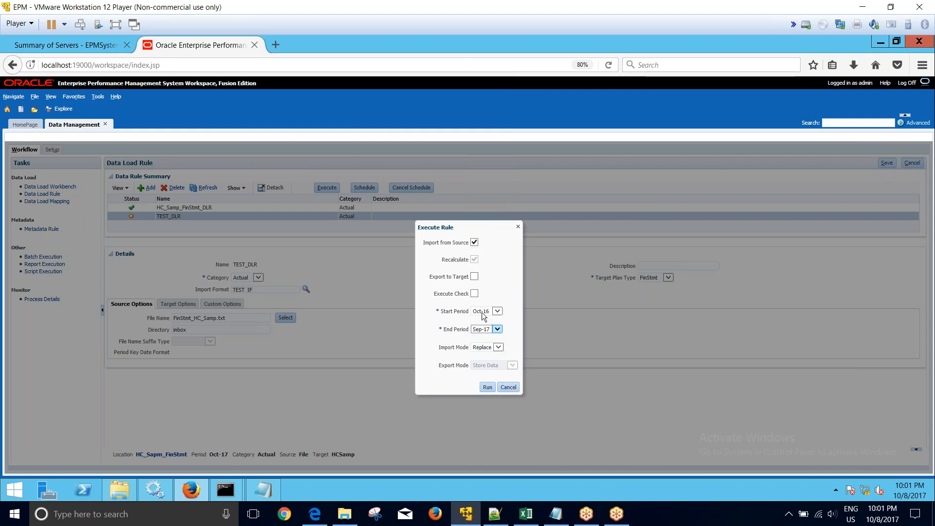
left_click(487, 387)
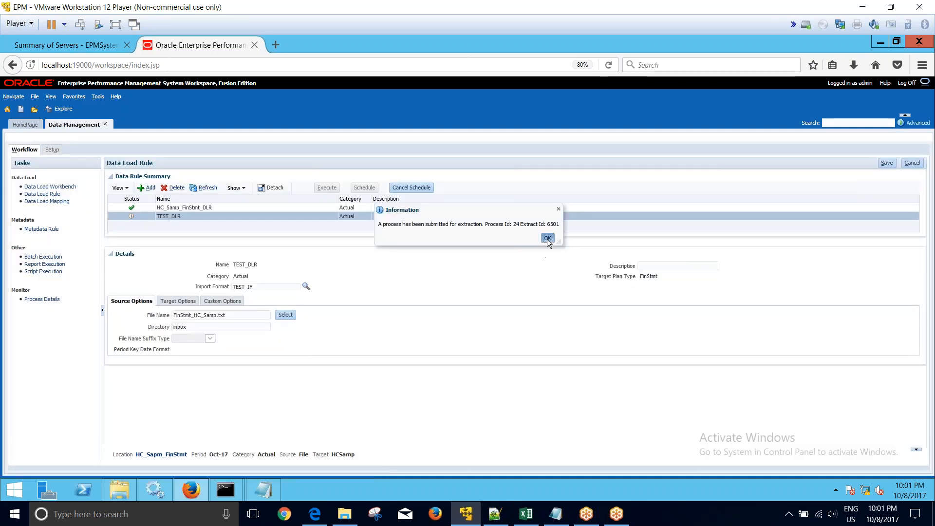
left_click(548, 238)
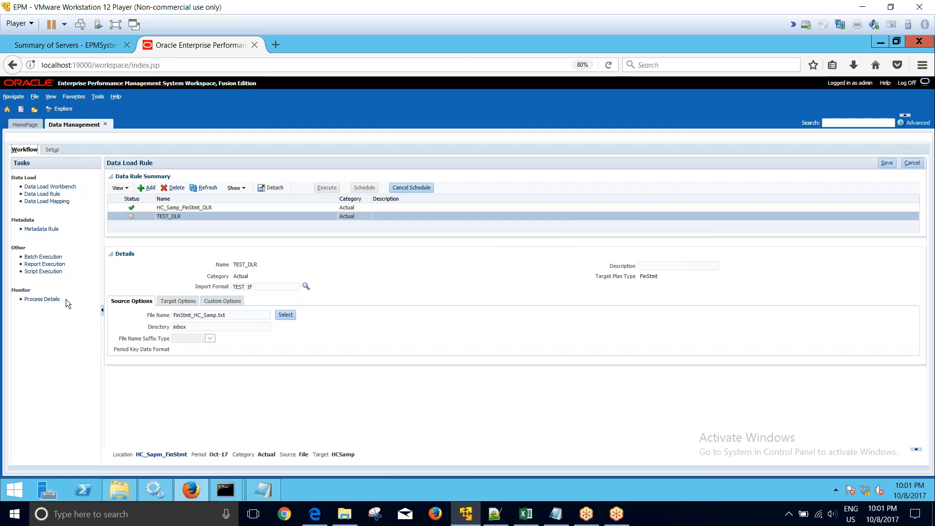
Open the process details and review the import steps per period for the TEST_DLR data load.
left_click(48, 299)
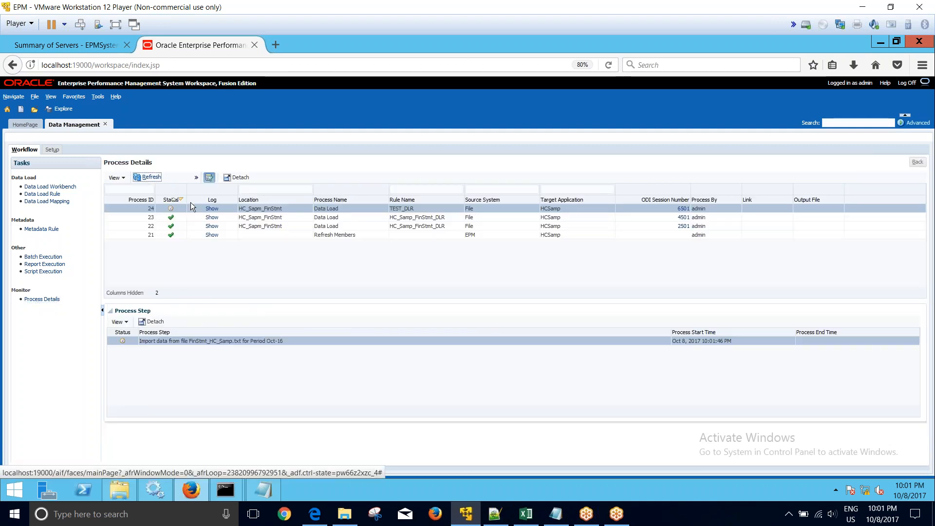
left_click(255, 217)
left_click(257, 209)
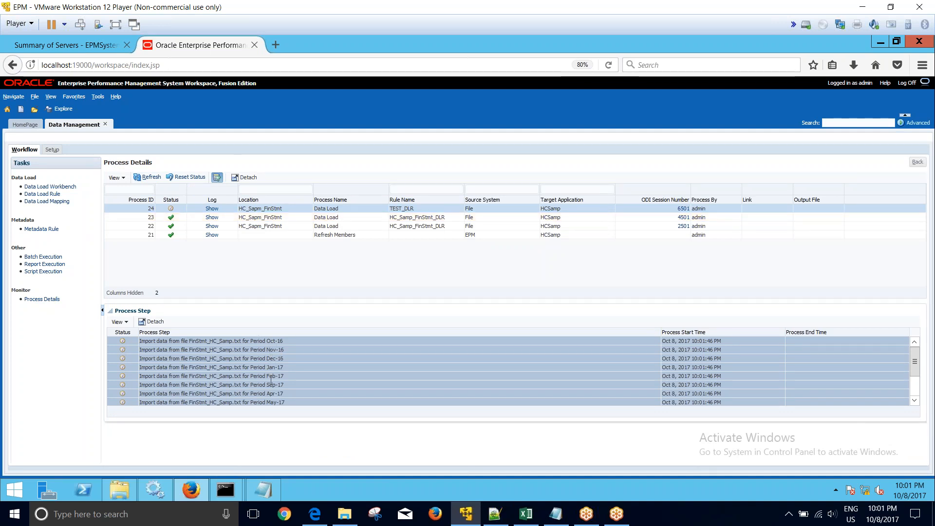
scroll(286, 384, "down", 2)
scroll(286, 384, "down", 2)
scroll(286, 382, "up", 4)
Refresh the process details and examine the status of TEST_DLR's import and transform steps.
left_click(147, 177)
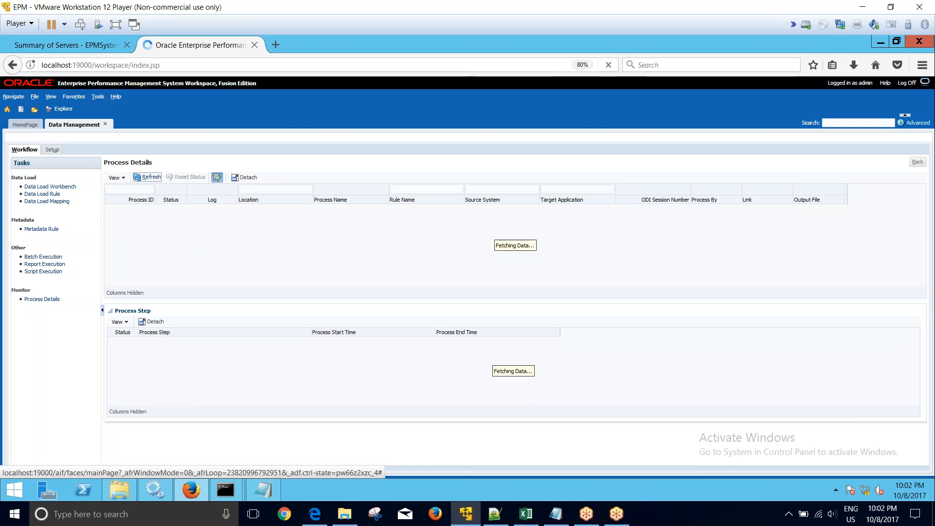
scroll(213, 361, "down", 5)
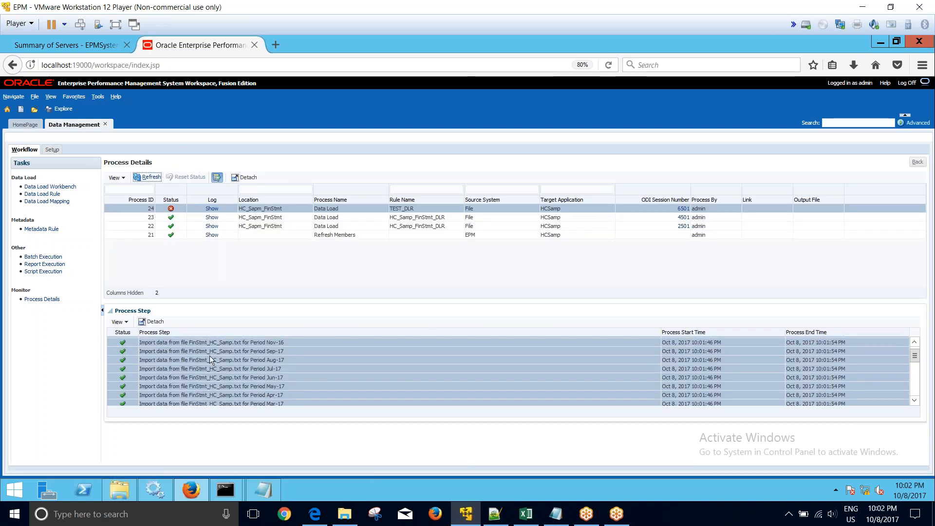
scroll(508, 370, "down", 4)
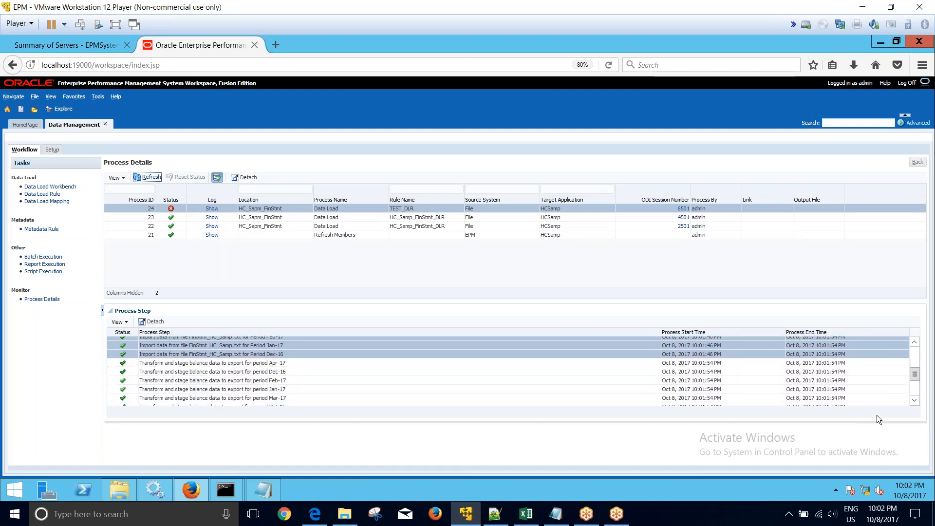
left_click_drag(914, 373, 914, 323)
left_click(137, 265)
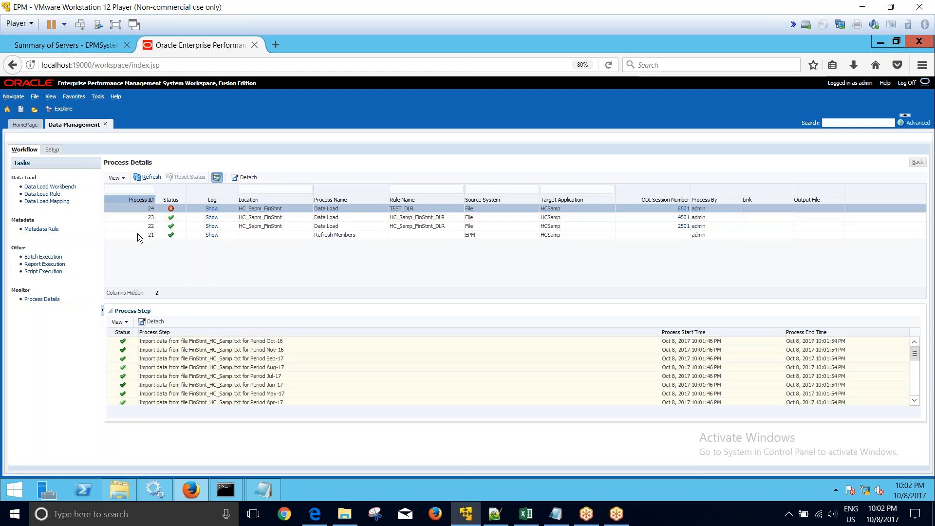
In the Data Load Workbench, set the point of view to rule TEST_DLR and period Sep-16.
left_click(51, 187)
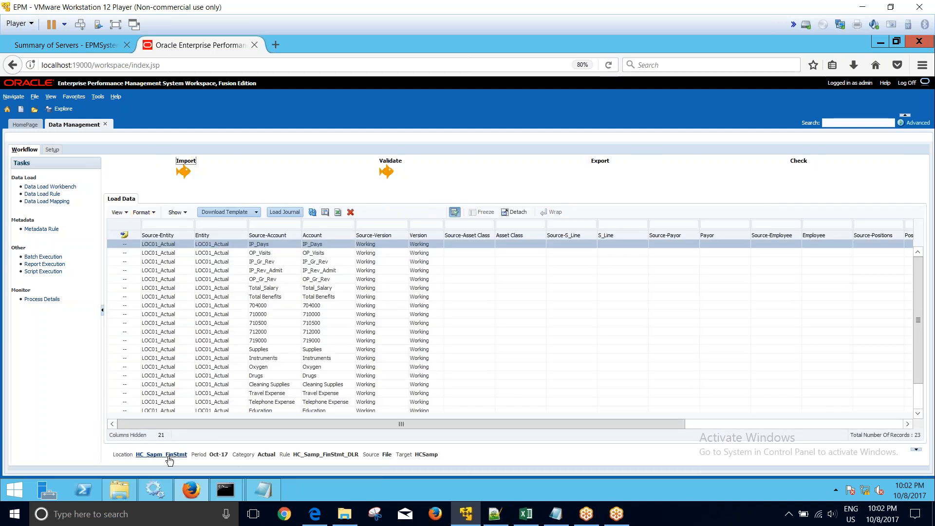
left_click(146, 454)
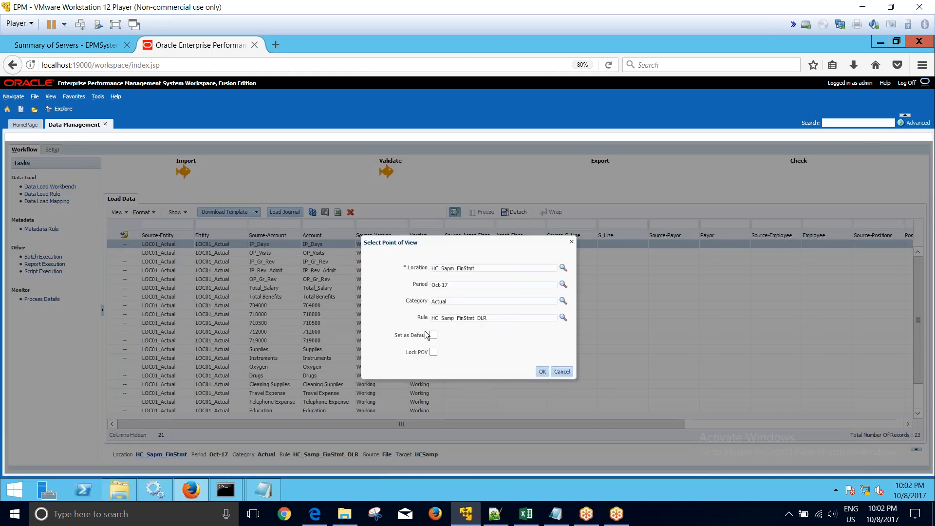
left_click(563, 318)
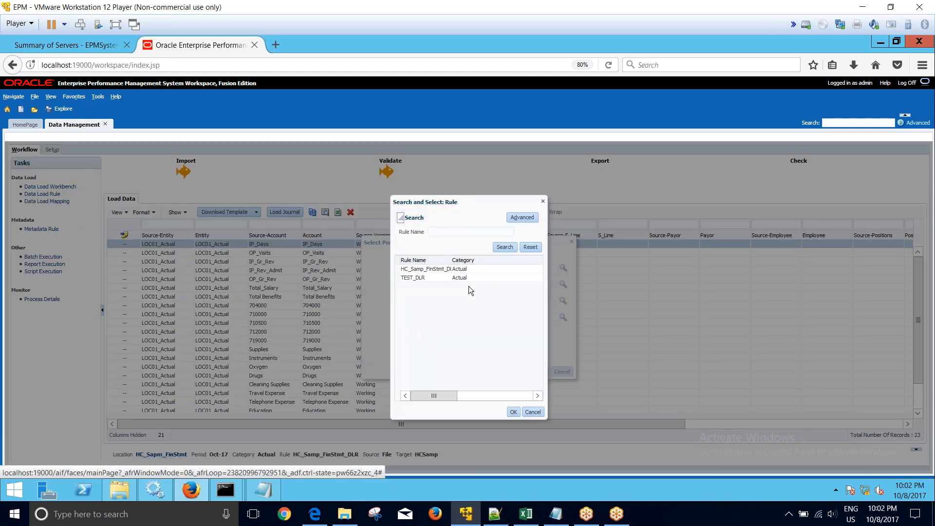
left_click(469, 278)
left_click(513, 411)
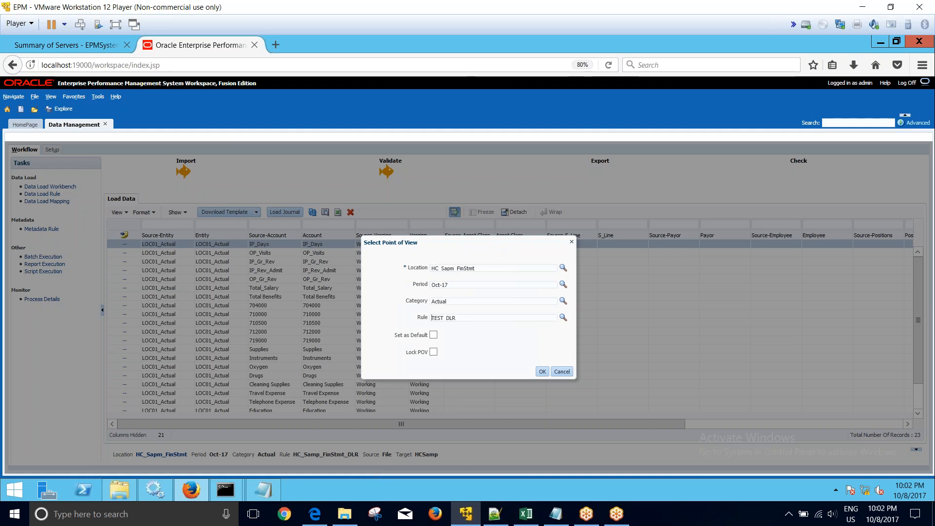
left_click(563, 284)
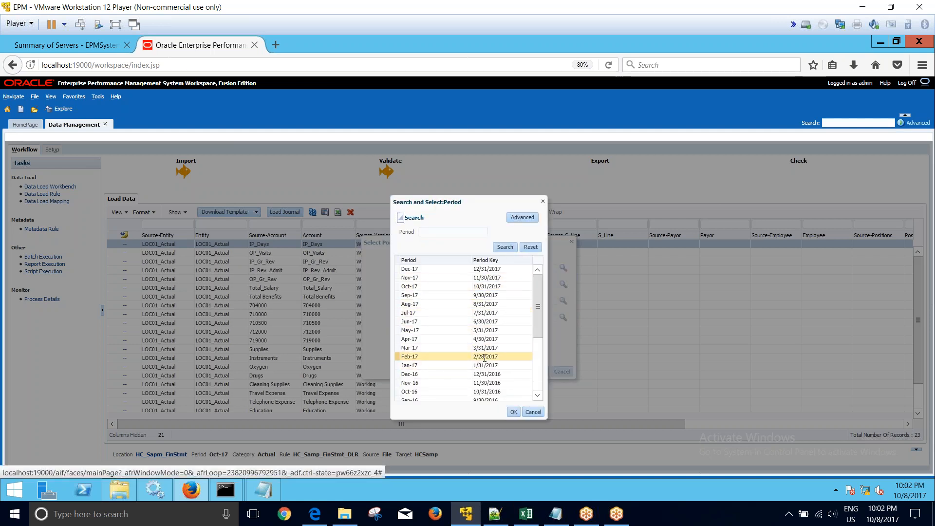
left_click(457, 392)
left_click(457, 399)
left_click(514, 412)
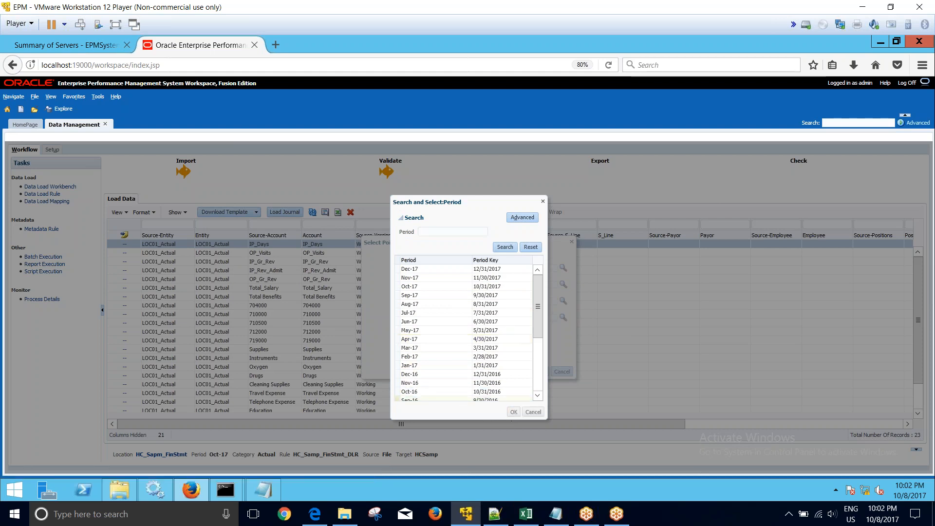
left_click(545, 371)
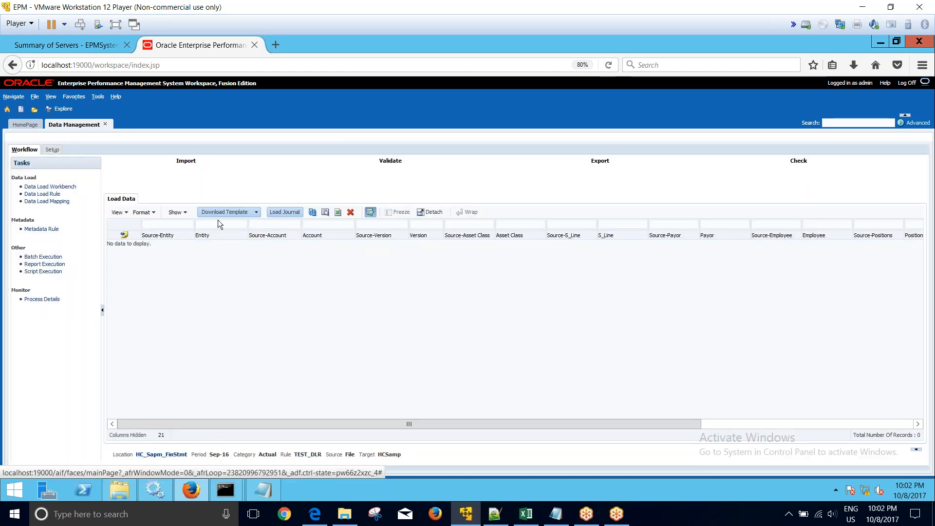
Return to the process details to recheck the TEST_DLR data load process.
left_click(46, 299)
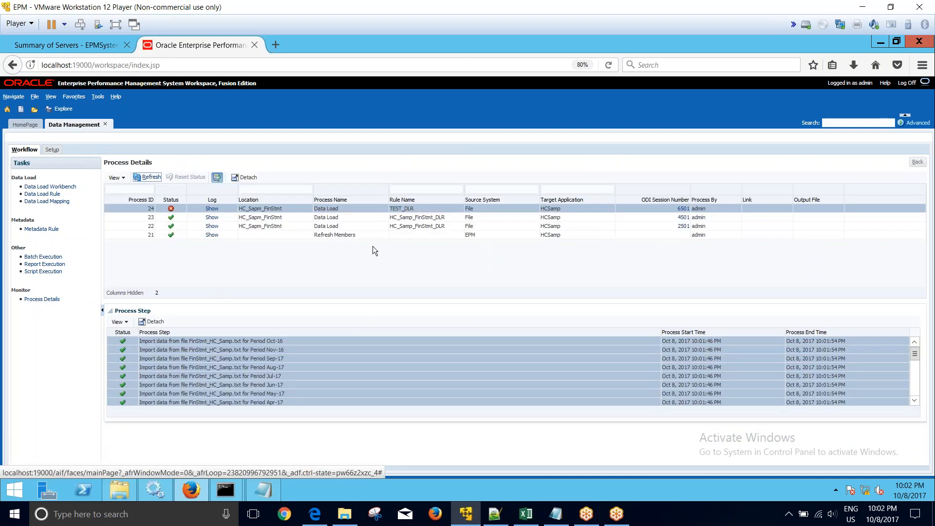